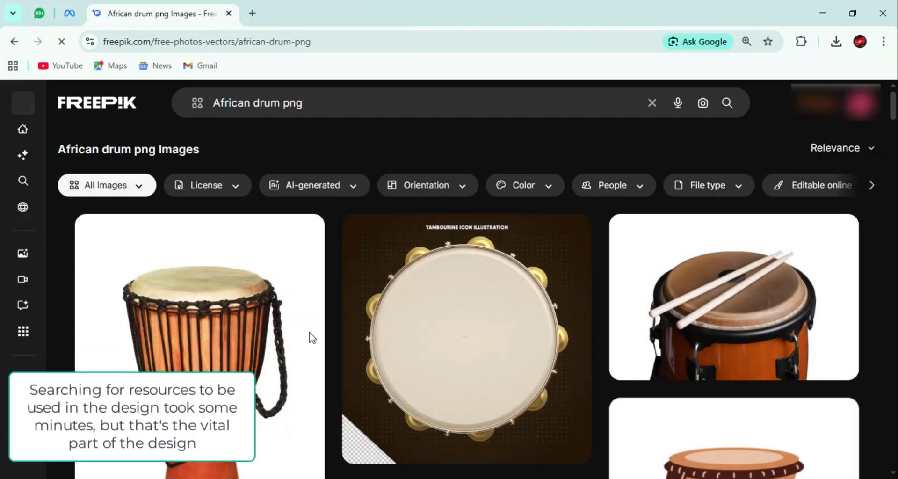
- Look through the Freepik results for African drum png for usable drum artwork
{"action": "scroll", "coordinate": [330, 341], "scroll_direction": "down", "scroll_amount": 5}
{"action": "scroll", "coordinate": [290, 337], "scroll_direction": "down", "scroll_amount": 15}
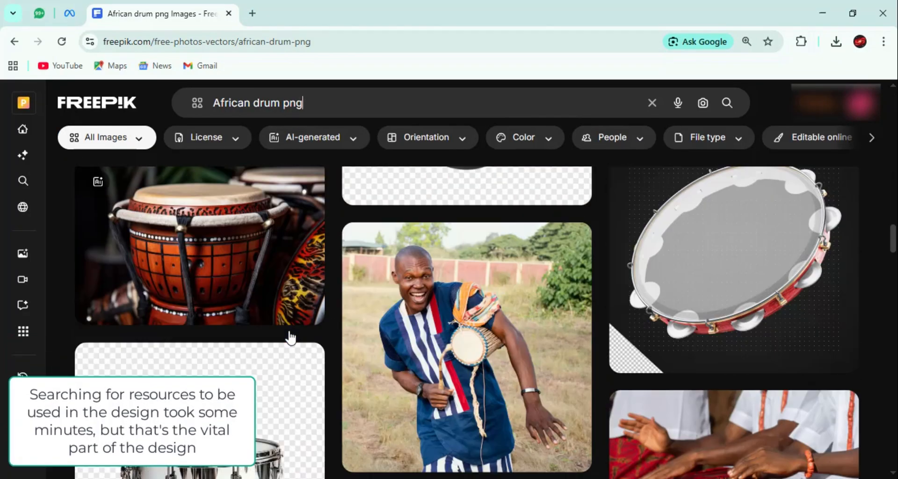
{"action": "scroll", "coordinate": [290, 337], "scroll_direction": "down", "scroll_amount": 15}
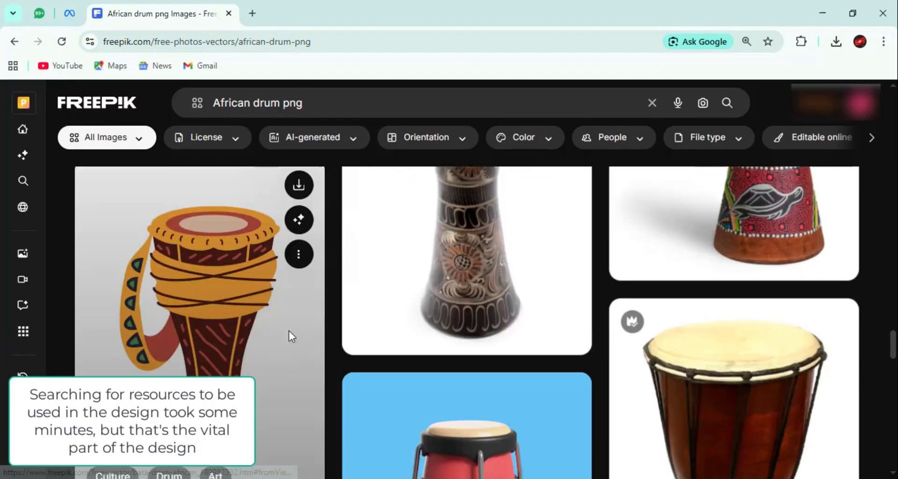
{"action": "scroll", "coordinate": [289, 337], "scroll_direction": "down", "scroll_amount": 5}
{"action": "left_click", "coordinate": [299, 280]}
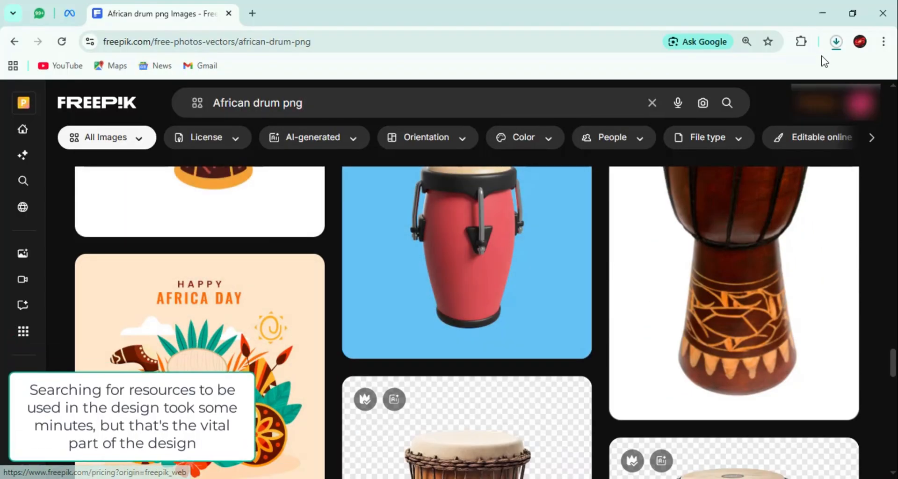
{"action": "left_click", "coordinate": [836, 42]}
{"action": "left_click", "coordinate": [826, 100]}
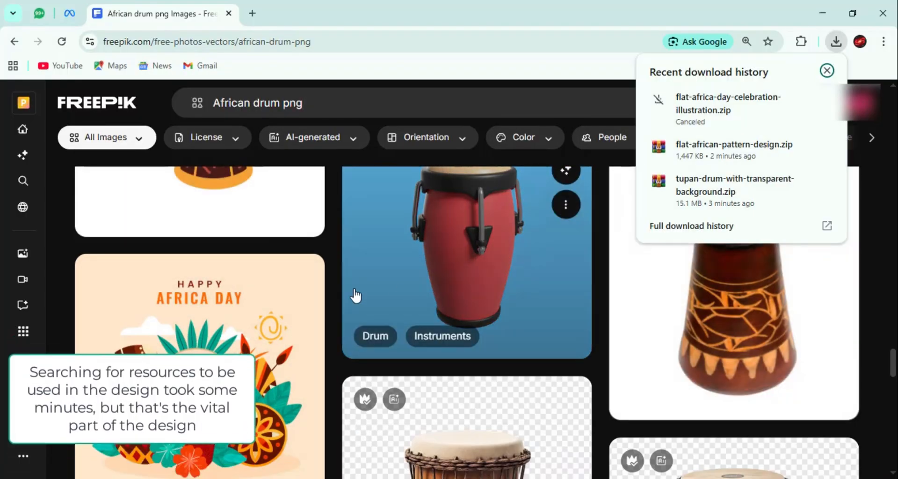
- Change the Freepik search from African drum to "tamborine png" and run it
{"action": "left_click", "coordinate": [333, 276]}
{"action": "scroll", "coordinate": [332, 276], "scroll_direction": "down", "scroll_amount": 11}
{"action": "scroll", "coordinate": [333, 276], "scroll_direction": "up", "scroll_amount": 9}
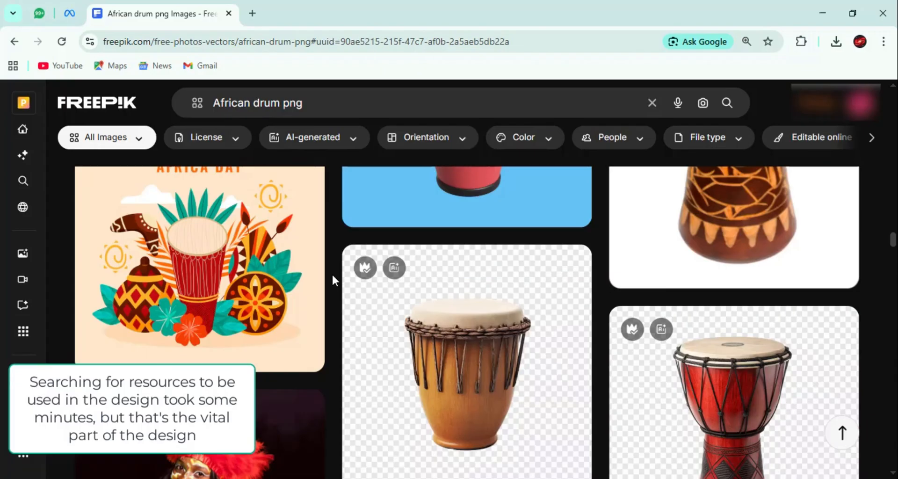
{"action": "scroll", "coordinate": [332, 280], "scroll_direction": "up", "scroll_amount": 5}
{"action": "type", "text": "tamborine"}
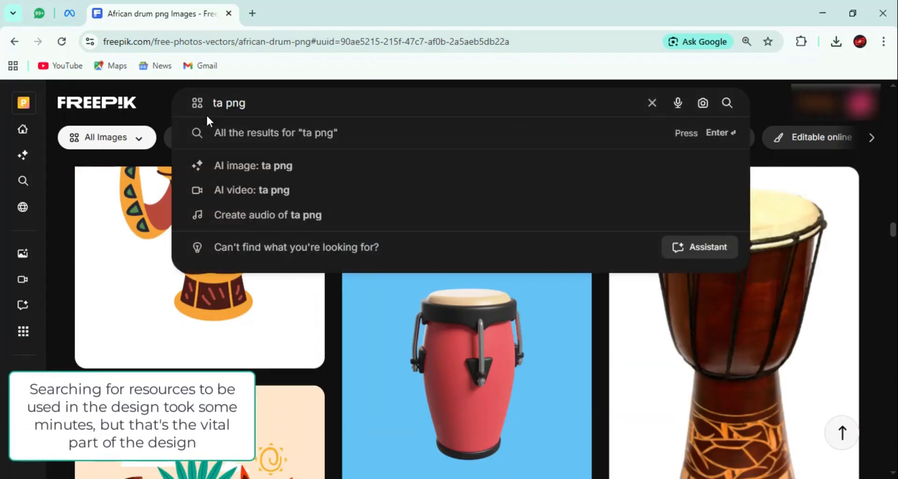
{"action": "key", "text": "Return"}
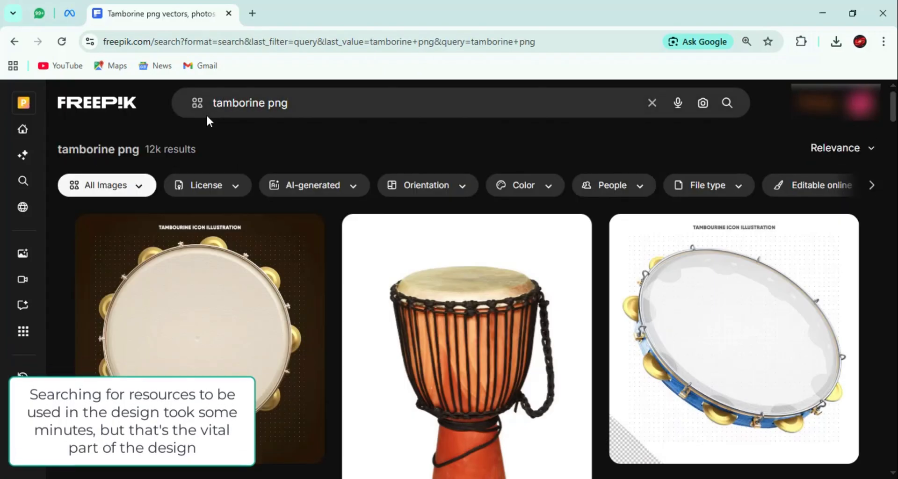
- Examine the tambourine search results on Freepik for an image that suits the design
{"action": "scroll", "coordinate": [329, 247], "scroll_direction": "down", "scroll_amount": 5}
{"action": "scroll", "coordinate": [468, 245], "scroll_direction": "down", "scroll_amount": 8}
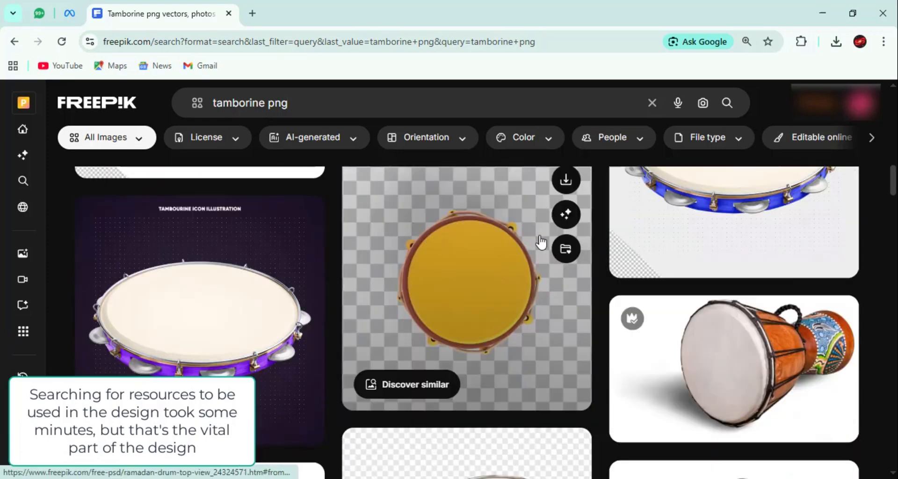
{"action": "scroll", "coordinate": [562, 247], "scroll_direction": "up", "scroll_amount": 2}
{"action": "scroll", "coordinate": [421, 361], "scroll_direction": "down", "scroll_amount": 10}
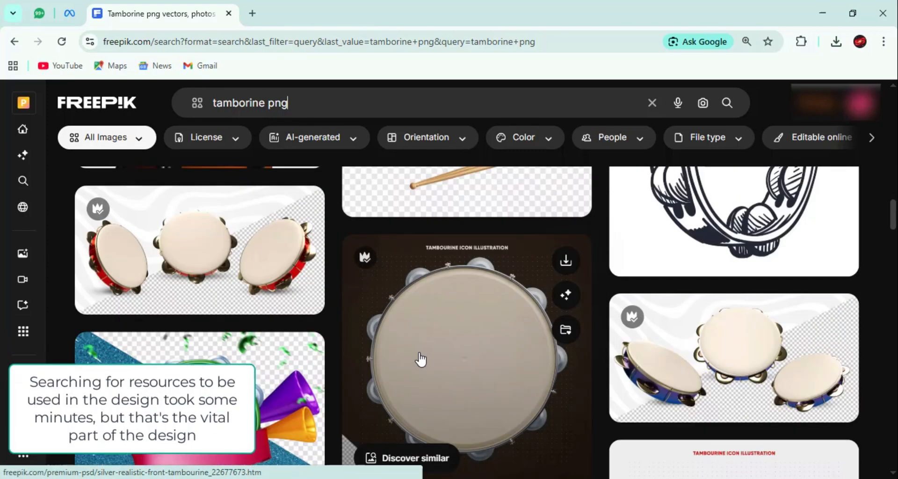
{"action": "scroll", "coordinate": [421, 358], "scroll_direction": "down", "scroll_amount": 5}
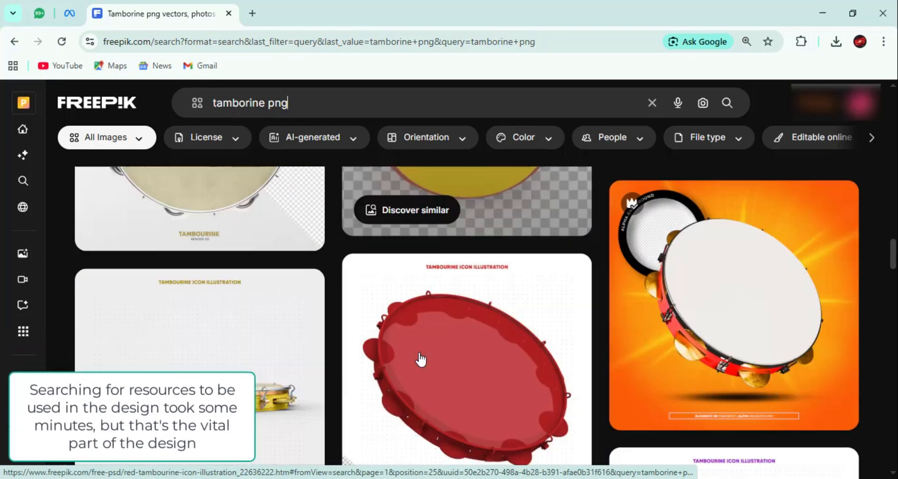
{"action": "scroll", "coordinate": [417, 333], "scroll_direction": "down", "scroll_amount": 2}
{"action": "scroll", "coordinate": [421, 336], "scroll_direction": "down", "scroll_amount": 15}
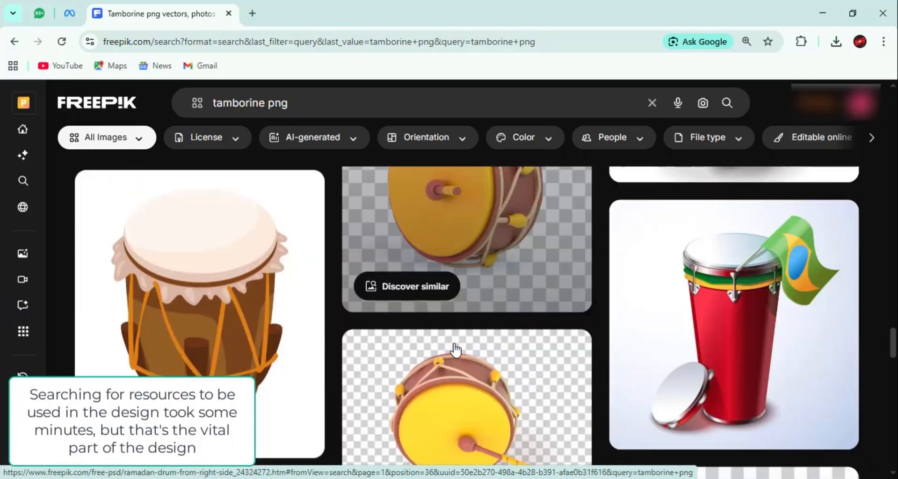
{"action": "scroll", "coordinate": [453, 350], "scroll_direction": "down", "scroll_amount": 15}
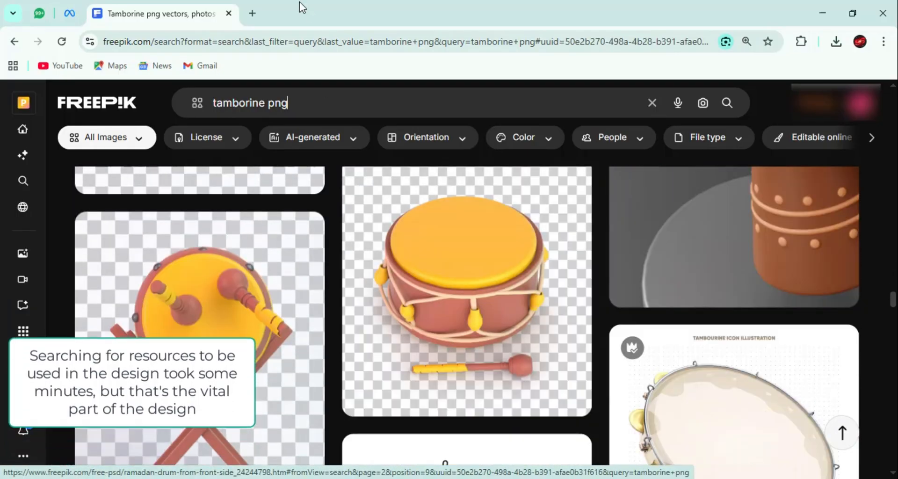
- Search Google for "tamborine png" in a new browser tab
{"action": "left_click", "coordinate": [252, 13]}
{"action": "left_click", "coordinate": [431, 280]}
{"action": "type", "text": "tamborin"}
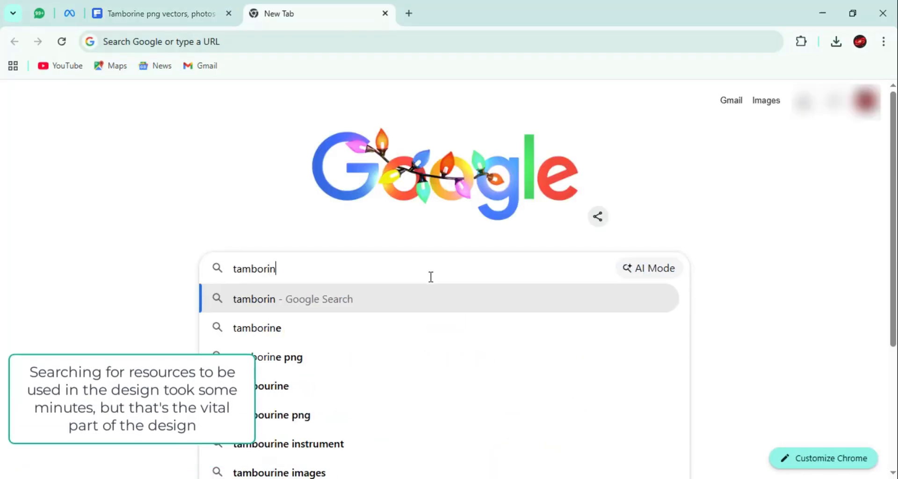
{"action": "key", "text": "Down"}
{"action": "key", "text": "Down"}
{"action": "key", "text": "Return"}
- Show the Google image results for the tambourine and open StickPNG's Used Tambourine transparent PNG page
{"action": "scroll", "coordinate": [489, 286], "scroll_direction": "down", "scroll_amount": 3}
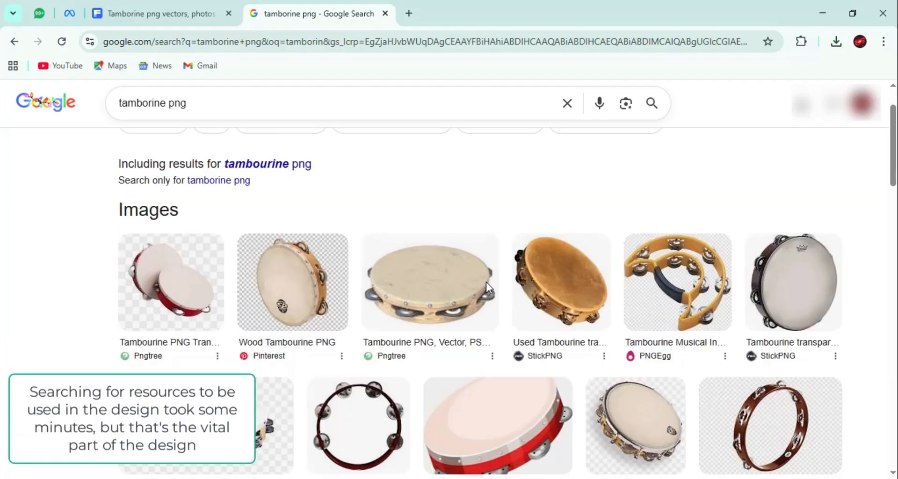
{"action": "scroll", "coordinate": [524, 281], "scroll_direction": "down", "scroll_amount": 2}
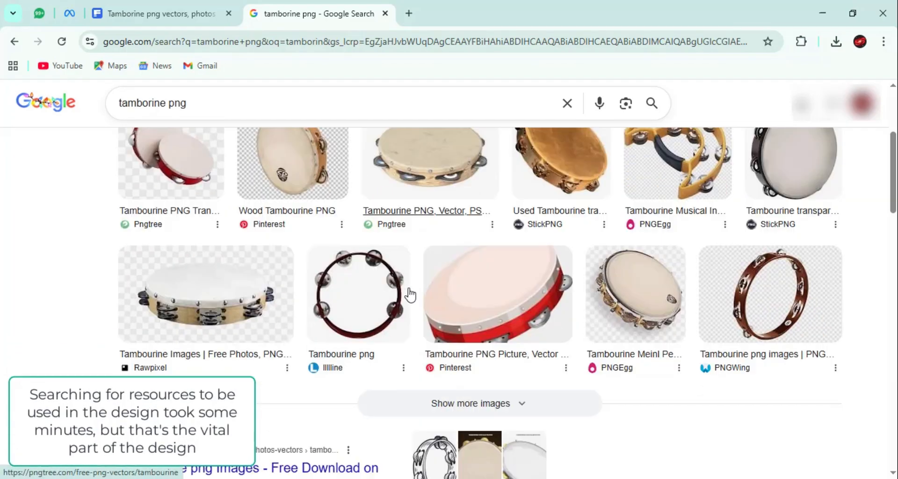
{"action": "scroll", "coordinate": [407, 295], "scroll_direction": "up", "scroll_amount": 5}
{"action": "left_click", "coordinate": [205, 159]}
{"action": "scroll", "coordinate": [340, 286], "scroll_direction": "down", "scroll_amount": 1}
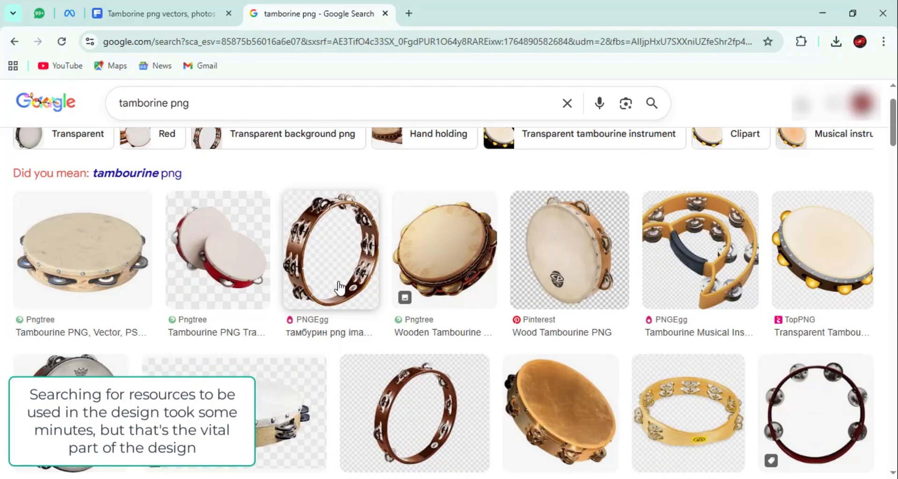
{"action": "scroll", "coordinate": [340, 286], "scroll_direction": "down", "scroll_amount": 3}
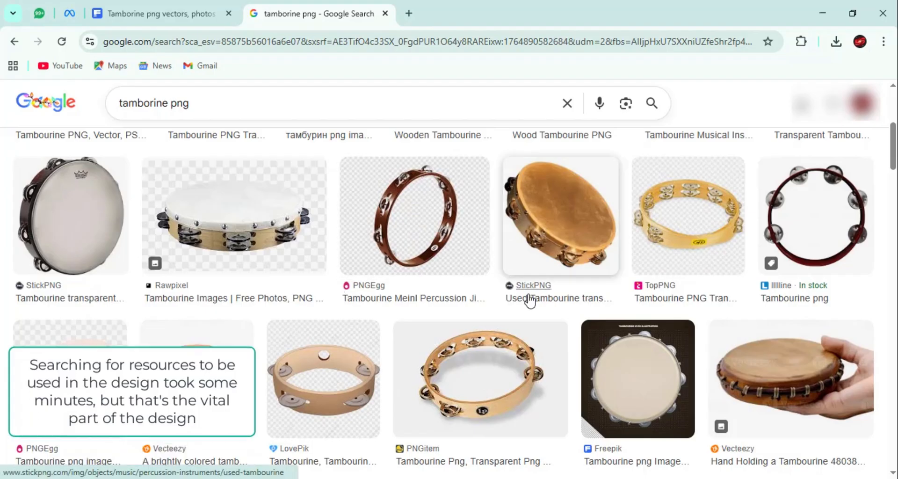
{"action": "left_click", "coordinate": [530, 299]}
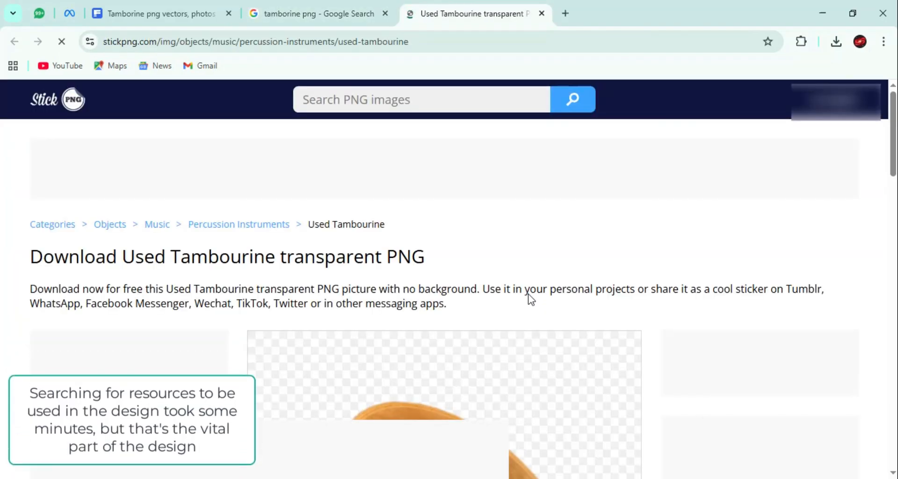
- Download the Used Tambourine transparent PNG from StickPNG, dismissing the advertisement
{"action": "scroll", "coordinate": [530, 299], "scroll_direction": "down", "scroll_amount": 5}
{"action": "left_click", "coordinate": [736, 330]}
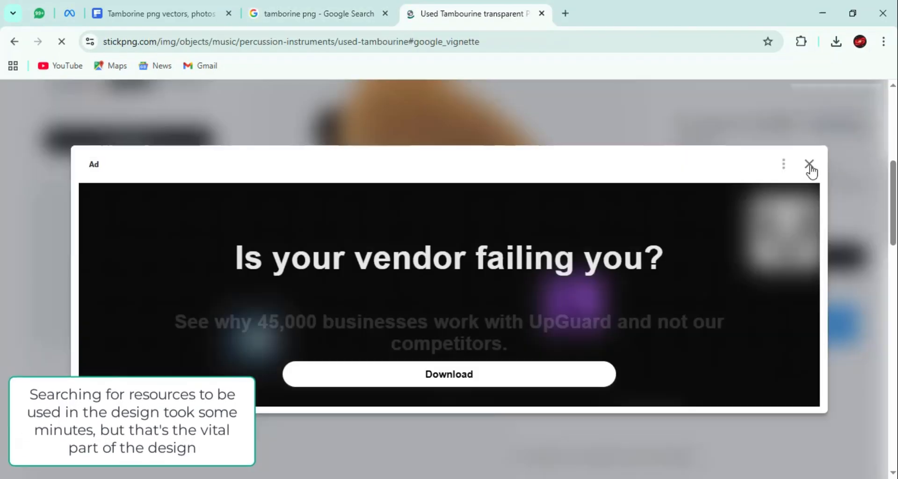
{"action": "left_click", "coordinate": [810, 169]}
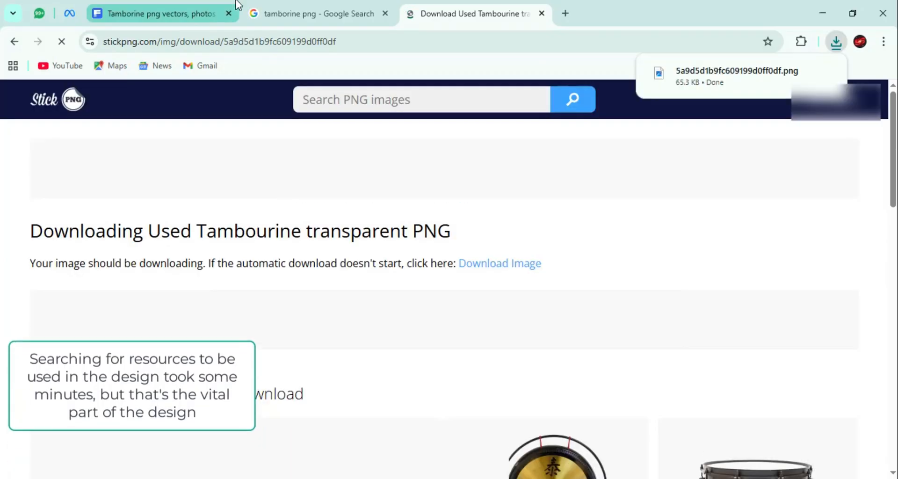
- Return to Freepik, search for "torn paper png" and look through the torn paper images
{"action": "left_click", "coordinate": [177, 9]}
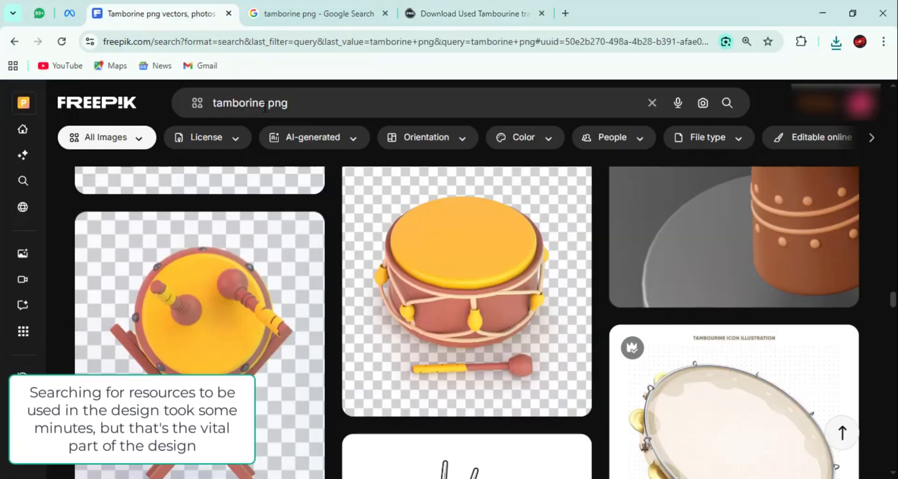
{"action": "double_click", "coordinate": [195, 112]}
{"action": "type", "text": "torn paper"}
{"action": "key", "text": "Return"}
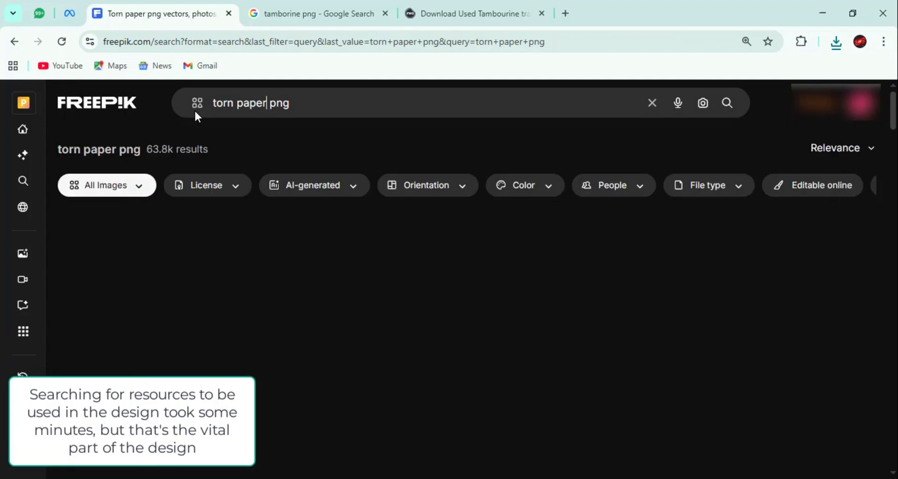
{"action": "scroll", "coordinate": [742, 303], "scroll_direction": "down", "scroll_amount": 5}
{"action": "scroll", "coordinate": [529, 303], "scroll_direction": "down", "scroll_amount": 15}
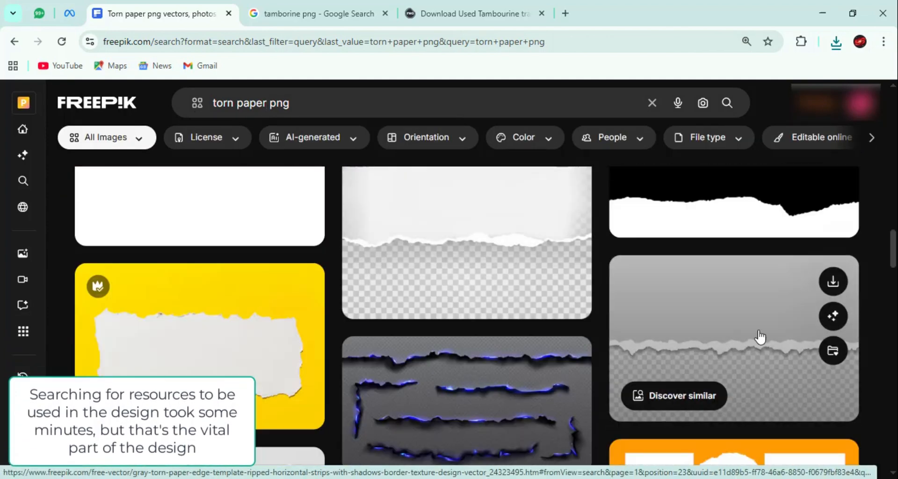
{"action": "scroll", "coordinate": [384, 296], "scroll_direction": "down", "scroll_amount": 3}
{"action": "scroll", "coordinate": [384, 296], "scroll_direction": "down", "scroll_amount": 5}
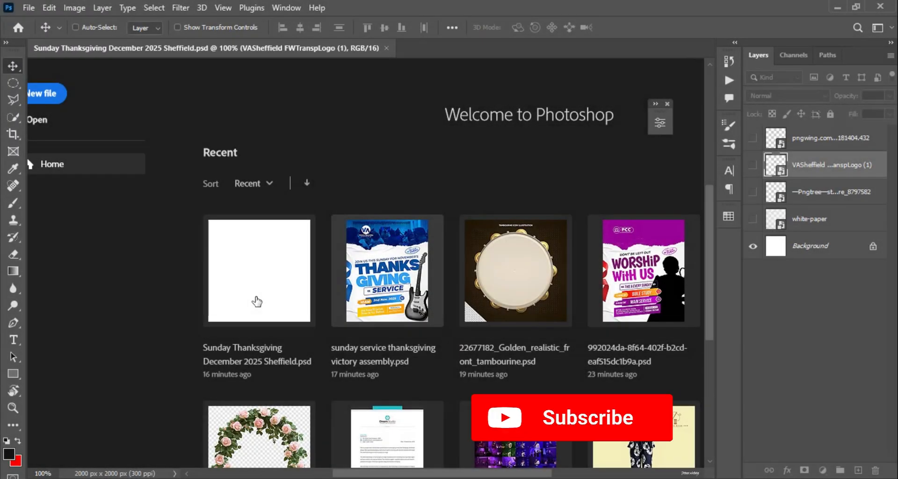
- Open Sunday Thanksgiving December 2025 Sheffield.psd in Photoshop and bring up the Downloads folder in File Explorer
{"action": "left_click", "coordinate": [256, 302]}
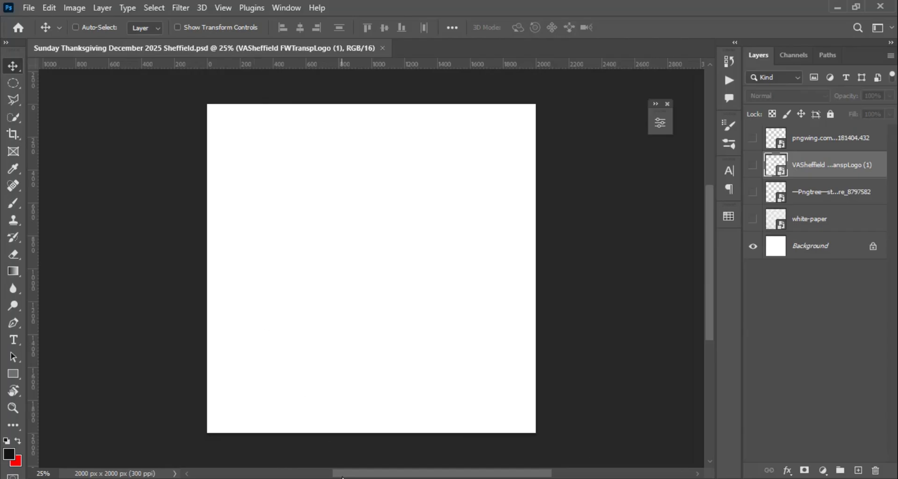
{"action": "mouse_move", "coordinate": [344, 477]}
{"action": "left_click", "coordinate": [352, 462]}
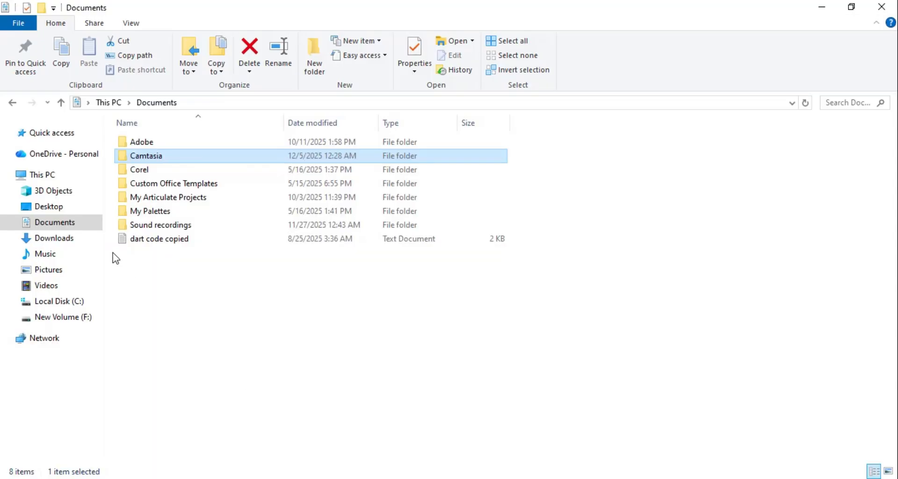
{"action": "left_click", "coordinate": [54, 238]}
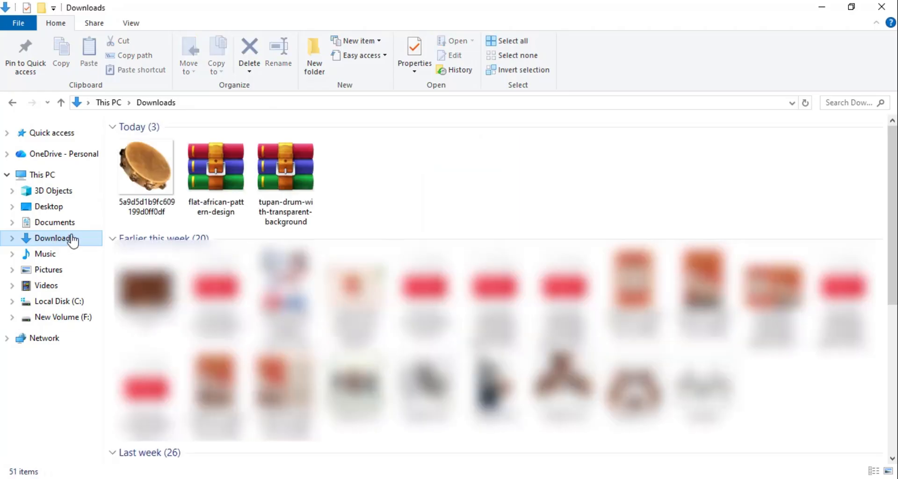
- Extract the flat-african-pattern-design and tupan-drum-with-transparent-background archives together in the Downloads folder
{"action": "left_click", "coordinate": [204, 185]}
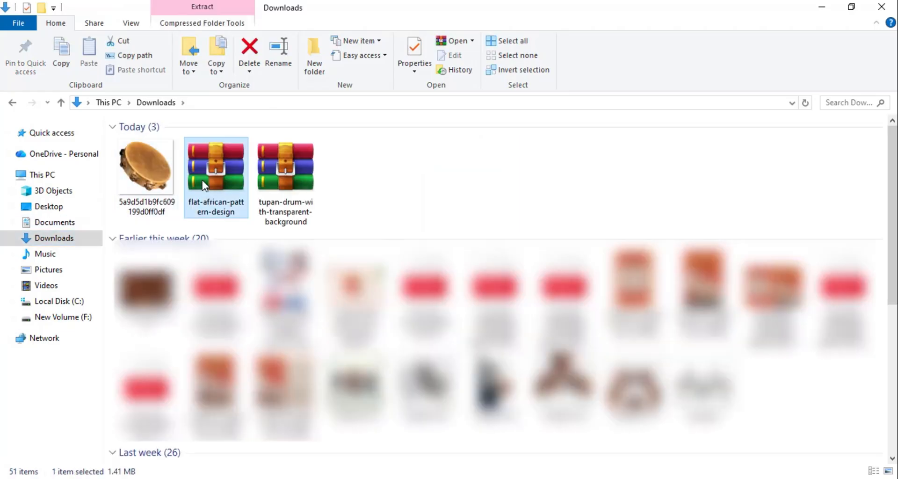
{"action": "left_click", "coordinate": [288, 175], "text": "ctrl"}
{"action": "right_click", "coordinate": [288, 174]}
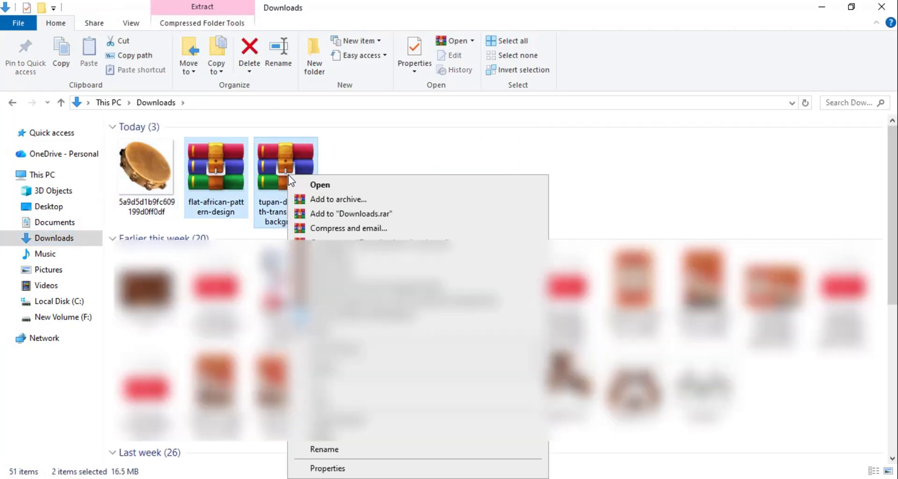
{"action": "left_click", "coordinate": [355, 302]}
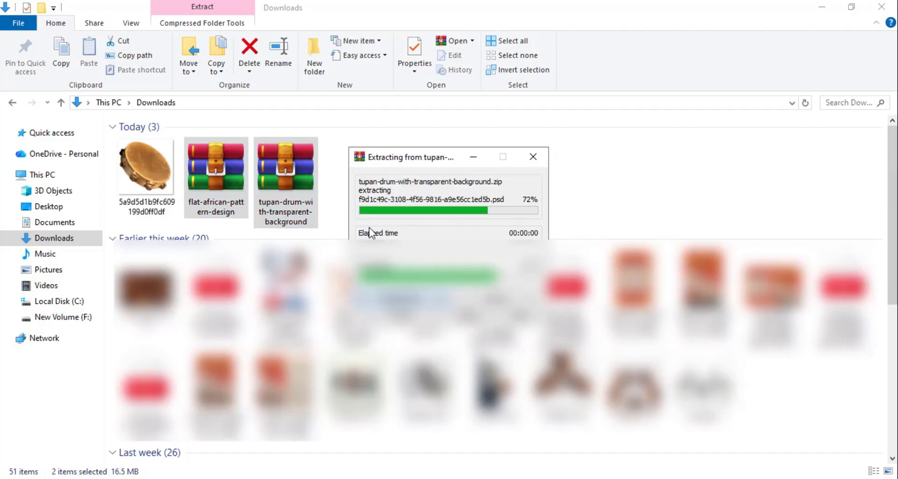
- From the extracted tupan-drum-with-transparent-background folder, place the drum JPG and the African pattern JPG 6919889 into the Photoshop document at canvas size
{"action": "double_click", "coordinate": [356, 183]}
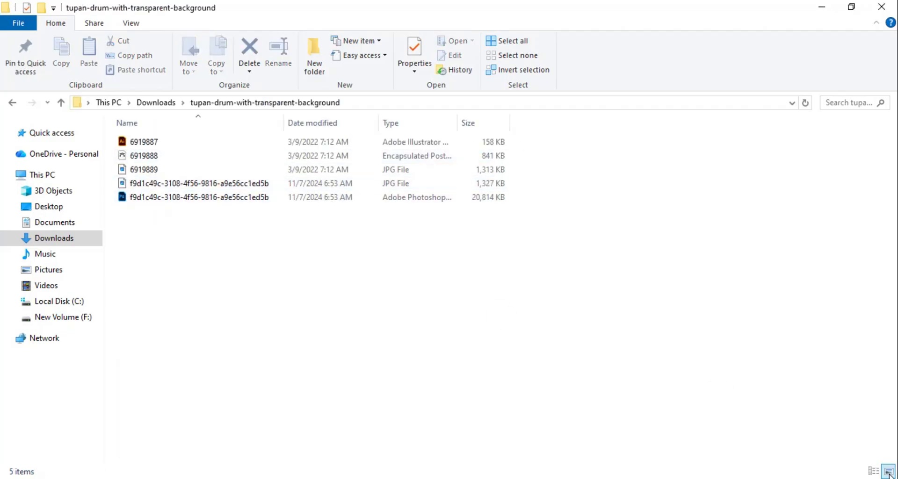
{"action": "left_click", "coordinate": [888, 472]}
{"action": "left_click", "coordinate": [339, 173]}
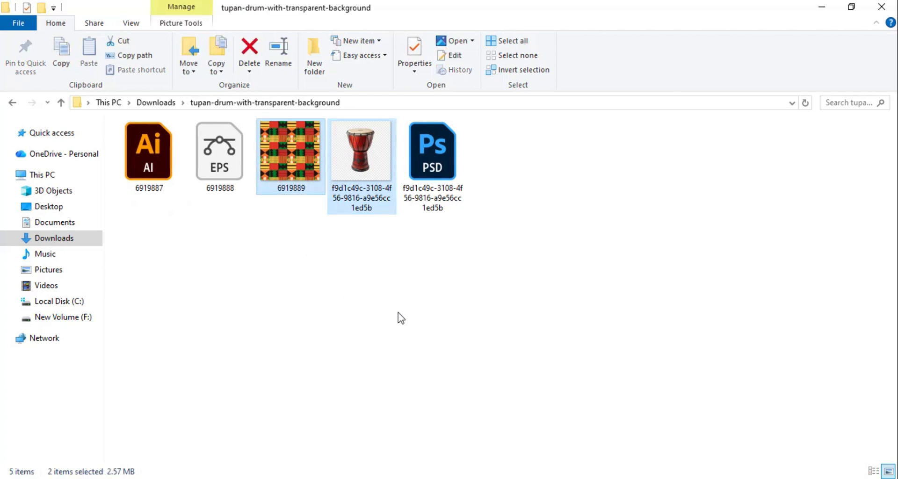
{"action": "left_click_drag", "start_coordinate": [356, 174], "coordinate": [356, 304]}
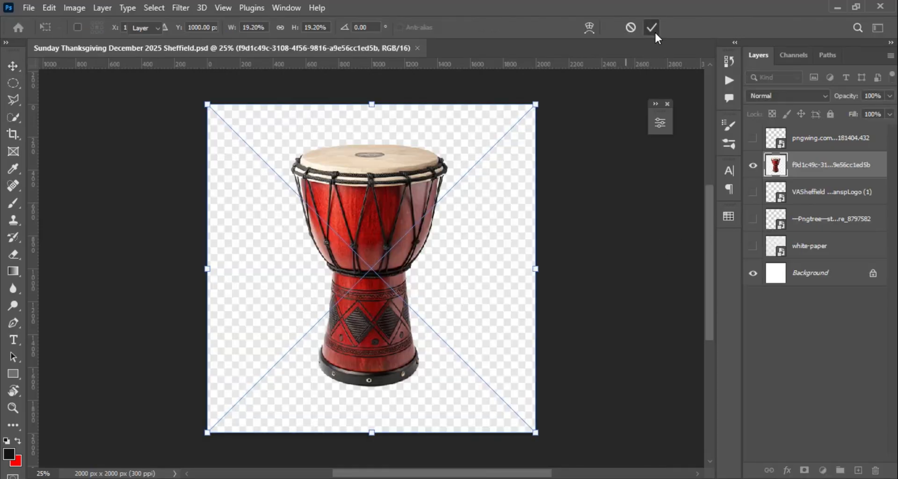
{"action": "left_click", "coordinate": [655, 31]}
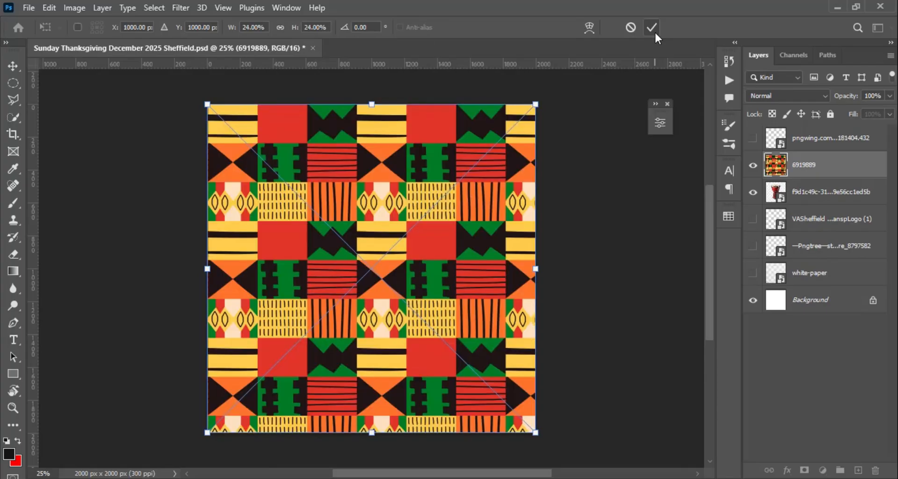
{"action": "left_click", "coordinate": [655, 29]}
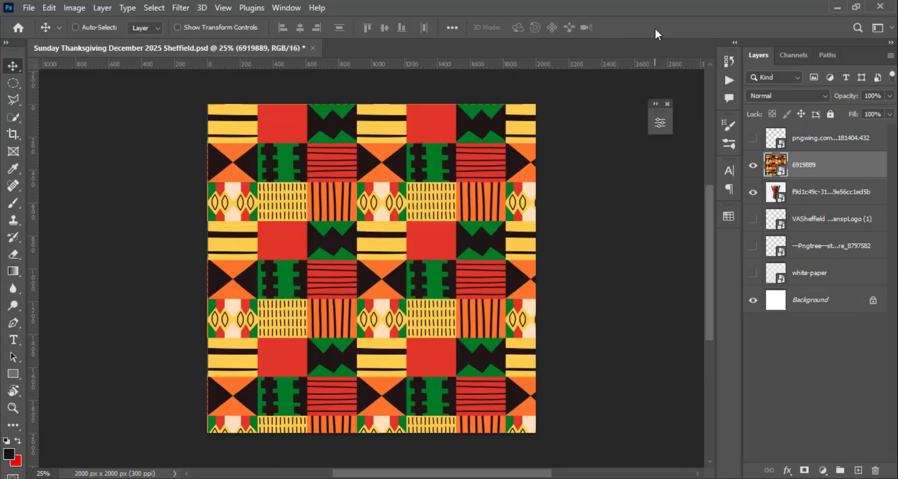
{"action": "left_click", "coordinate": [753, 165]}
{"action": "left_click", "coordinate": [753, 192]}
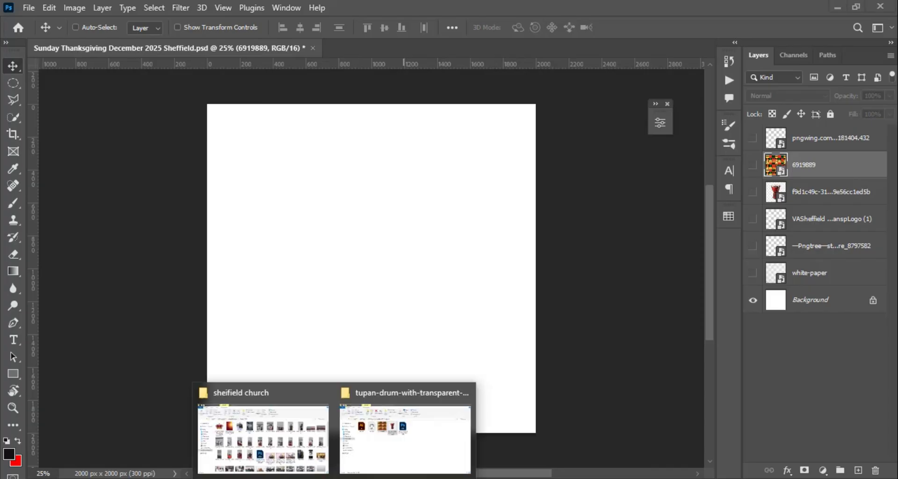
{"action": "left_click", "coordinate": [307, 459]}
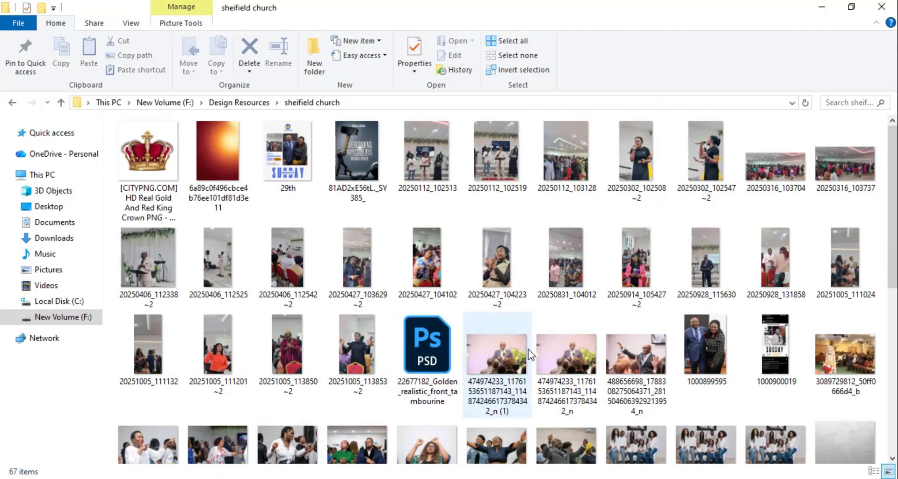
{"action": "scroll", "coordinate": [538, 324], "scroll_direction": "down", "scroll_amount": 3}
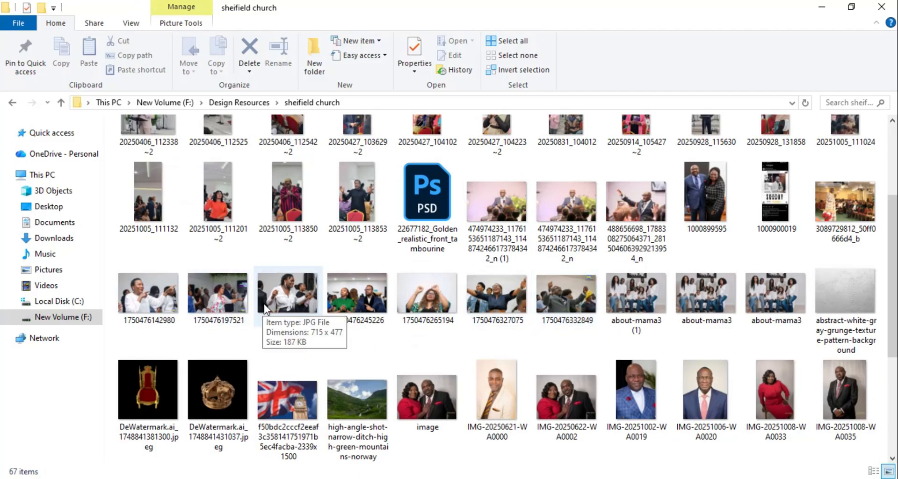
{"action": "left_click", "coordinate": [213, 298]}
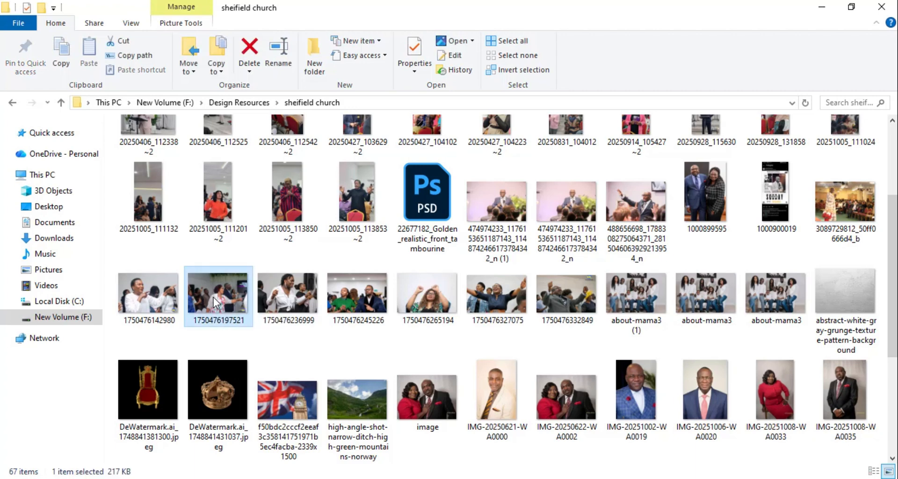
{"action": "left_click_drag", "start_coordinate": [224, 305], "coordinate": [381, 333]}
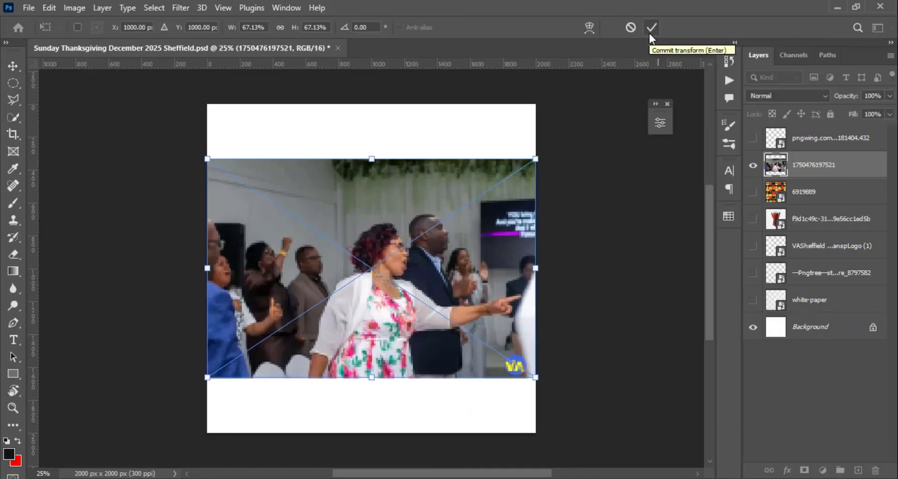
{"action": "left_click", "coordinate": [650, 33]}
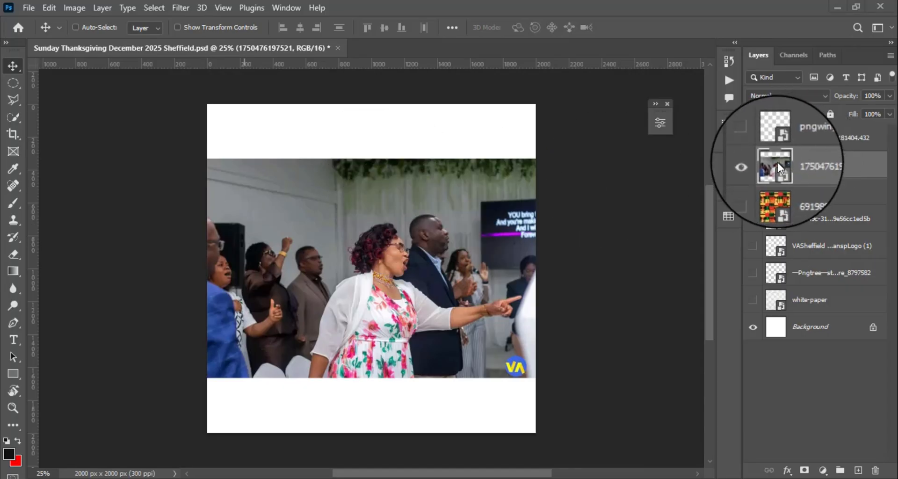
{"action": "left_click", "coordinate": [753, 167]}
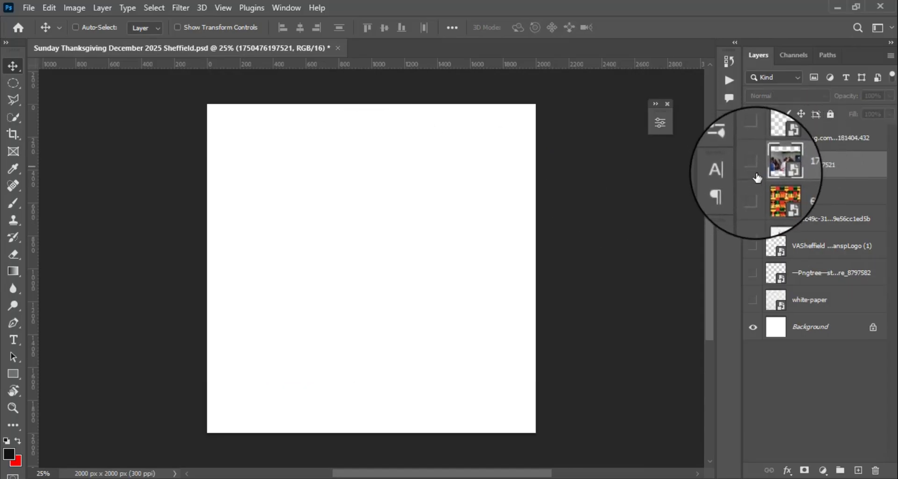
- Show the white-paper and torn paper layers, and scale the torn paper to about 62% over the canvas's upper part
{"action": "left_click", "coordinate": [753, 301]}
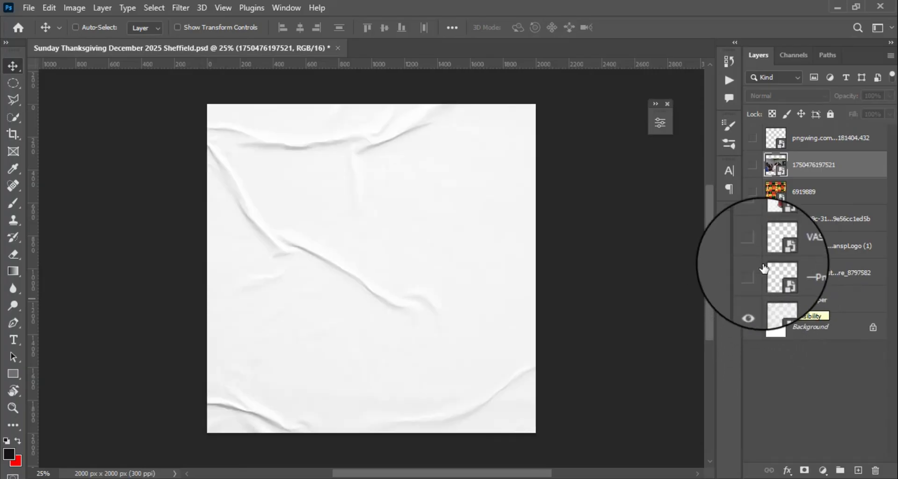
{"action": "left_click", "coordinate": [808, 282]}
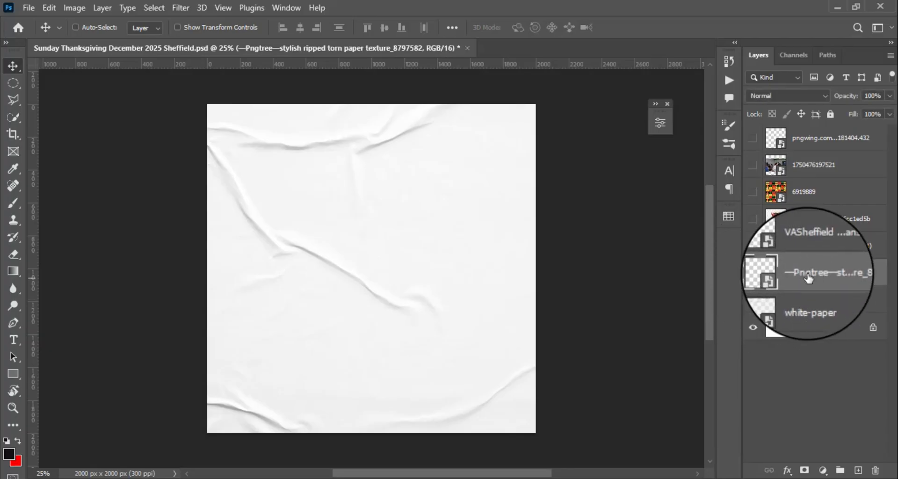
{"action": "left_click_drag", "start_coordinate": [157, 187], "coordinate": [513, 190]}
{"action": "key", "text": "ctrl+t"}
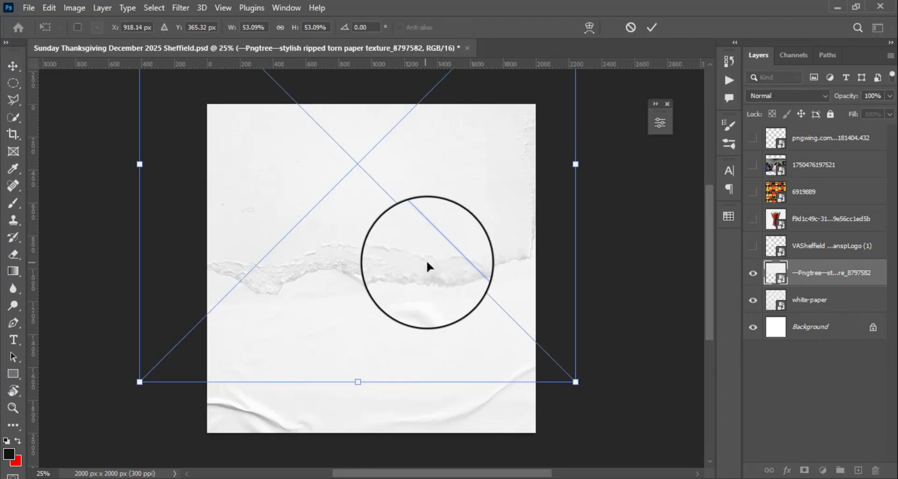
{"action": "left_click_drag", "start_coordinate": [582, 387], "coordinate": [621, 411]}
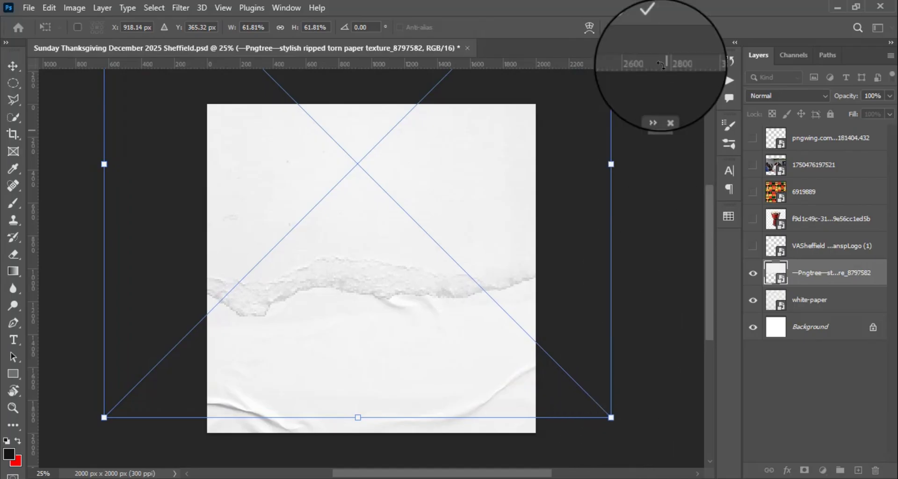
{"action": "left_click_drag", "start_coordinate": [490, 170], "coordinate": [493, 173]}
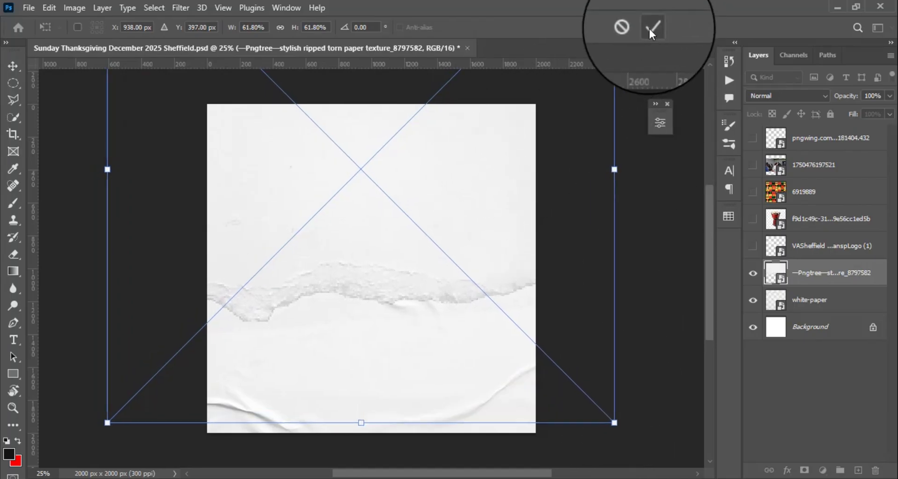
{"action": "left_click", "coordinate": [654, 27]}
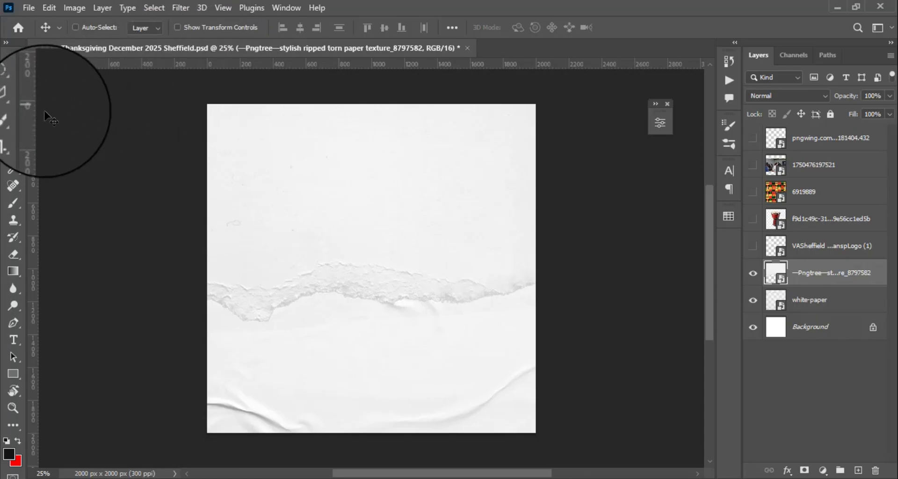
- Create a guide layout with three columns and three rows, setting both the column and row gutters to 0 px
{"action": "left_click", "coordinate": [222, 7]}
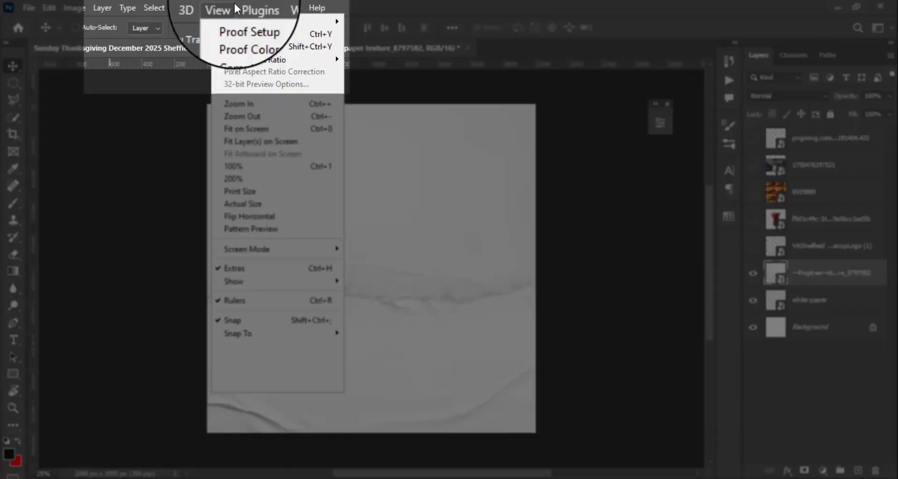
{"action": "mouse_move", "coordinate": [309, 353]}
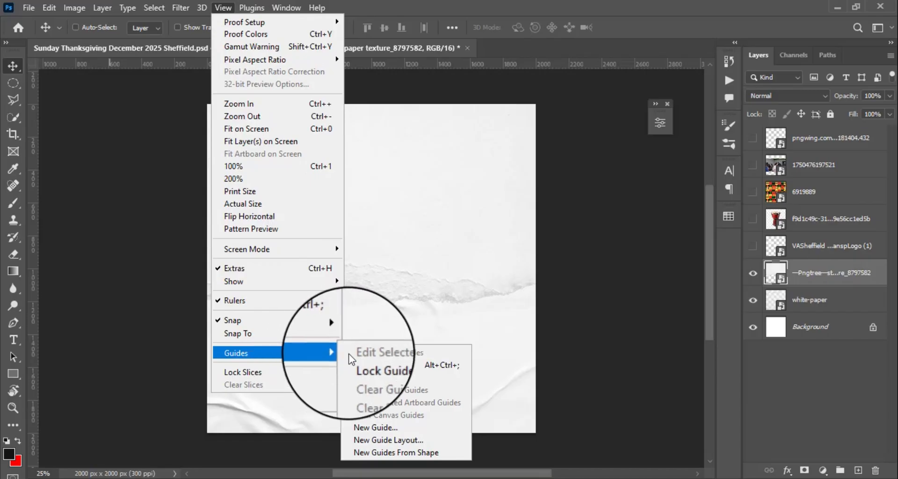
{"action": "left_click", "coordinate": [393, 427]}
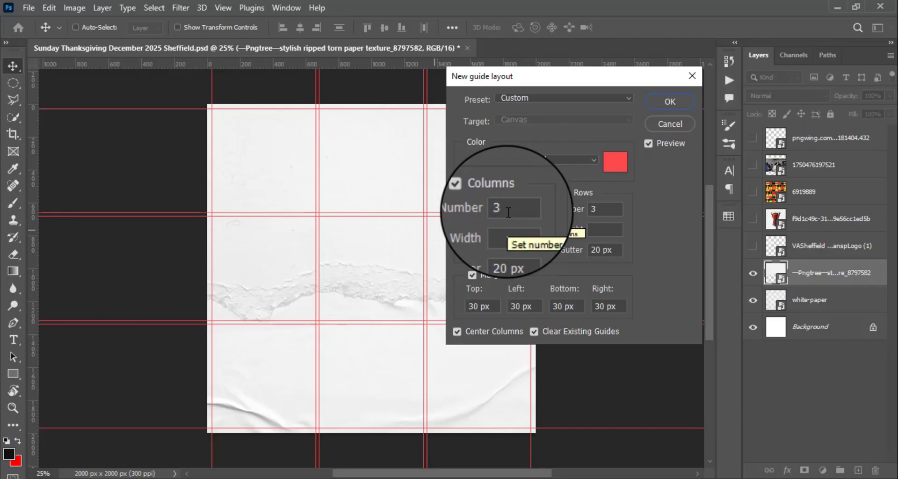
{"action": "left_click", "coordinate": [495, 213]}
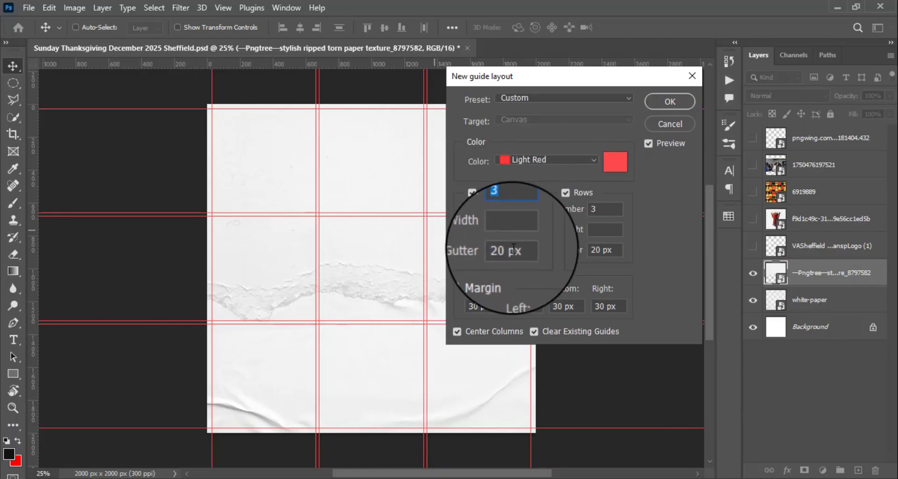
{"action": "left_click_drag", "start_coordinate": [520, 253], "coordinate": [467, 255]}
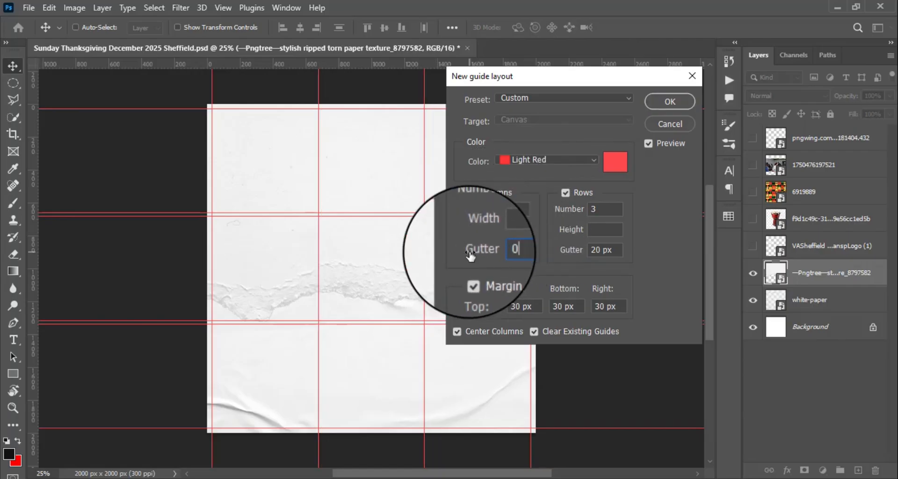
{"action": "type", "text": "0"}
{"action": "left_click_drag", "start_coordinate": [622, 250], "coordinate": [579, 257]}
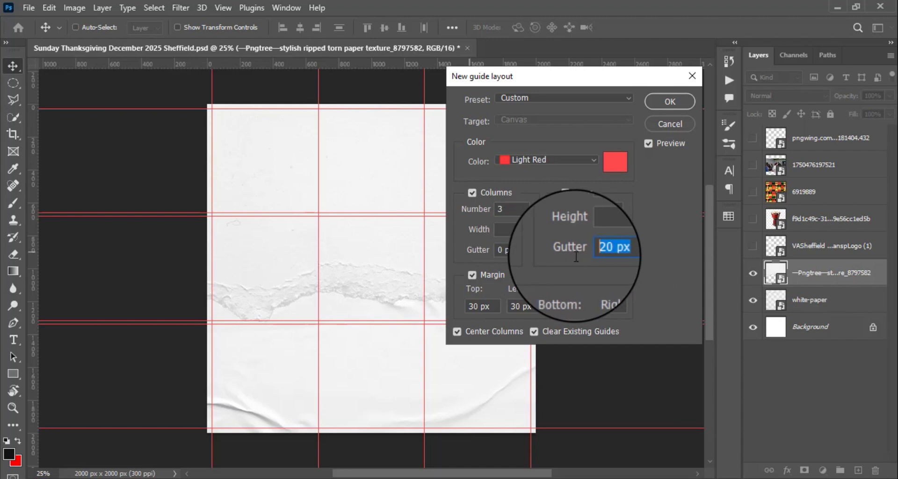
{"action": "type", "text": "0"}
{"action": "key", "text": "Return"}
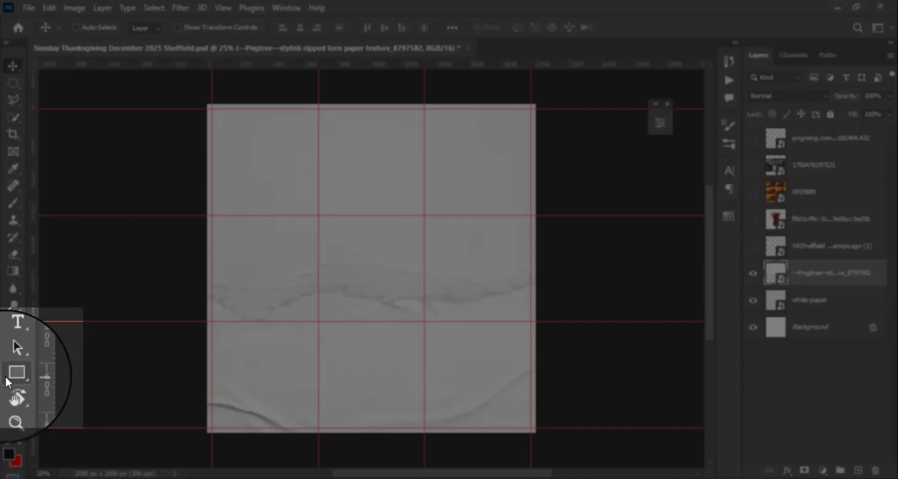
- Draw a black rectangle about 2212 × 1416 px over the canvas's upper part and clip it to the torn paper layer
{"action": "left_click", "coordinate": [10, 377]}
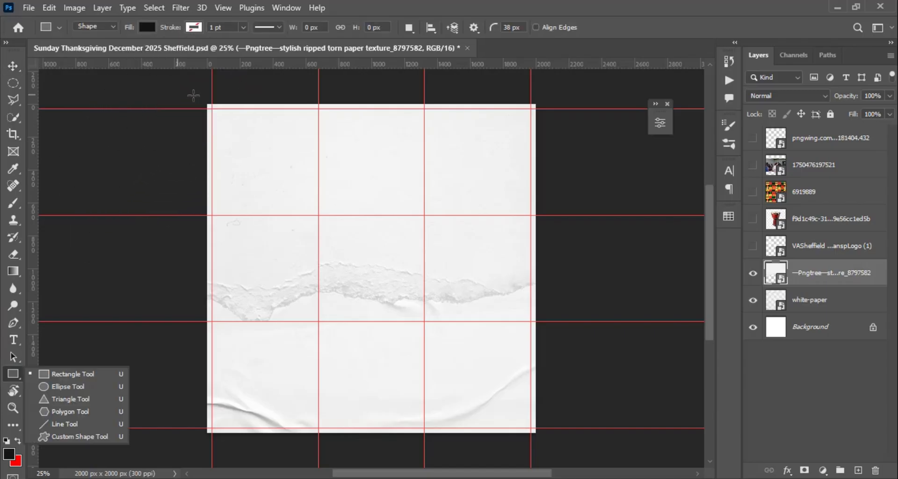
{"action": "left_click_drag", "start_coordinate": [193, 96], "coordinate": [555, 327]}
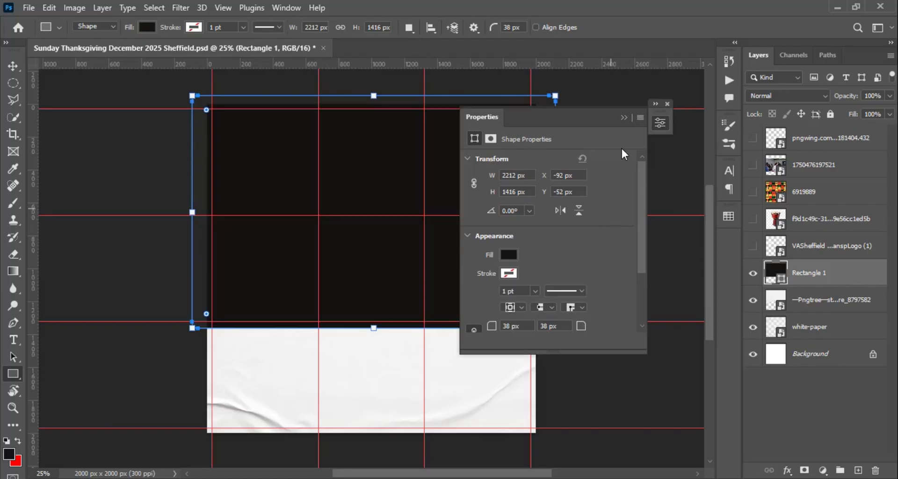
{"action": "left_click", "coordinate": [625, 117]}
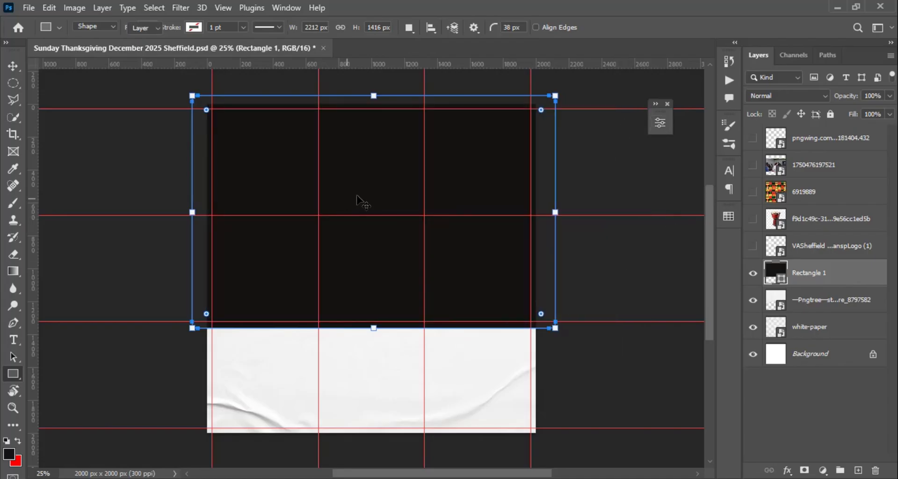
{"action": "key", "text": "v"}
{"action": "left_click_drag", "start_coordinate": [363, 190], "coordinate": [361, 189]}
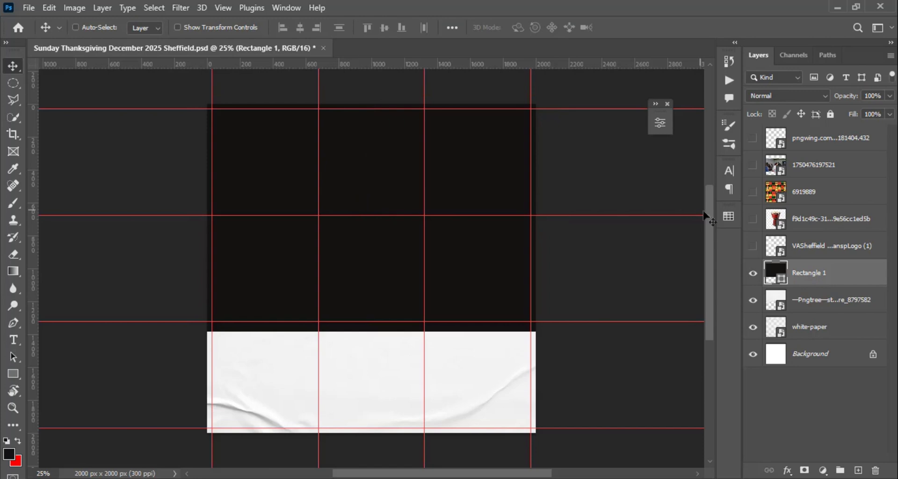
{"action": "left_click", "coordinate": [730, 216]}
{"action": "left_click", "coordinate": [810, 286], "text": "alt"}
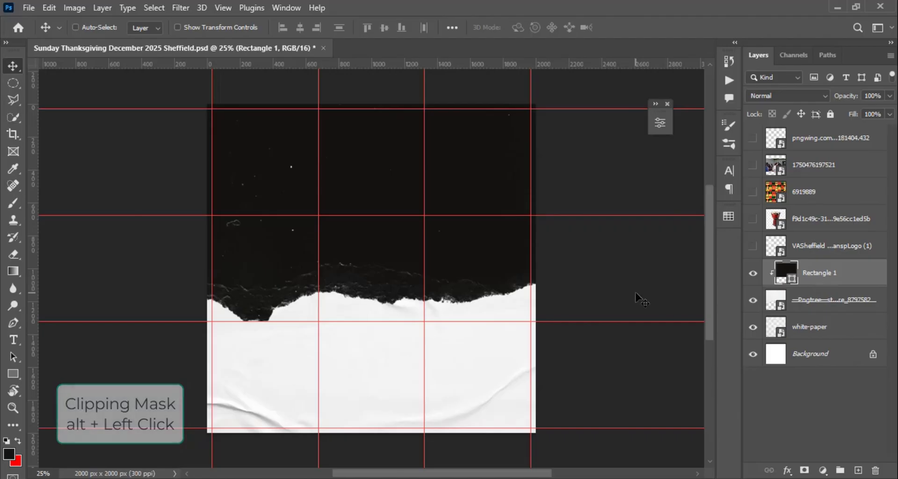
{"action": "left_click", "coordinate": [817, 166]}
{"action": "left_click_drag", "start_coordinate": [817, 166], "coordinate": [747, 255]}
{"action": "left_click", "coordinate": [752, 246]}
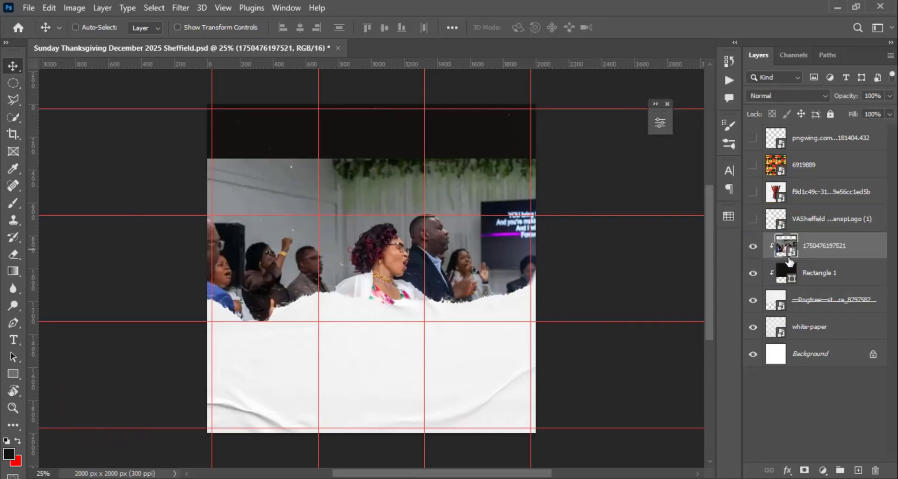
- Move the photo up to fill the torn paper area, scale it to about 74% and shift it slightly left
{"action": "left_click_drag", "start_coordinate": [383, 267], "coordinate": [384, 213]}
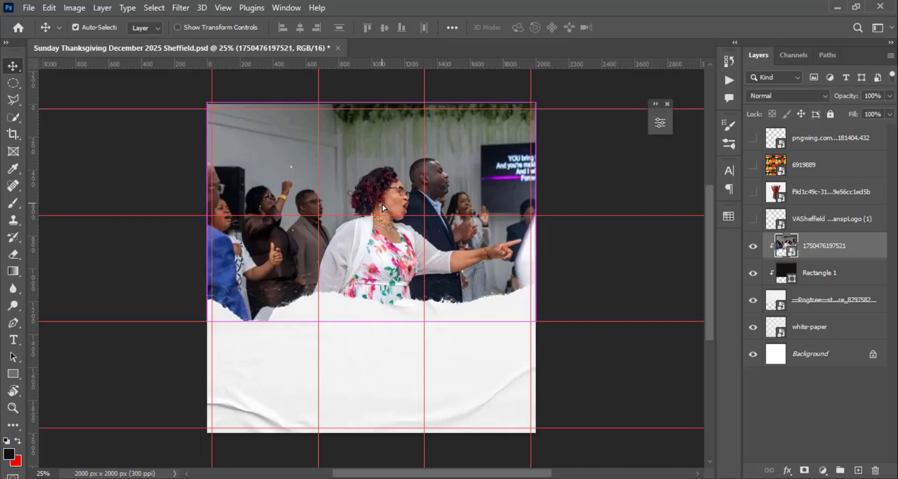
{"action": "key", "text": "ctrl+t"}
{"action": "left_click_drag", "start_coordinate": [535, 321], "coordinate": [553, 331]}
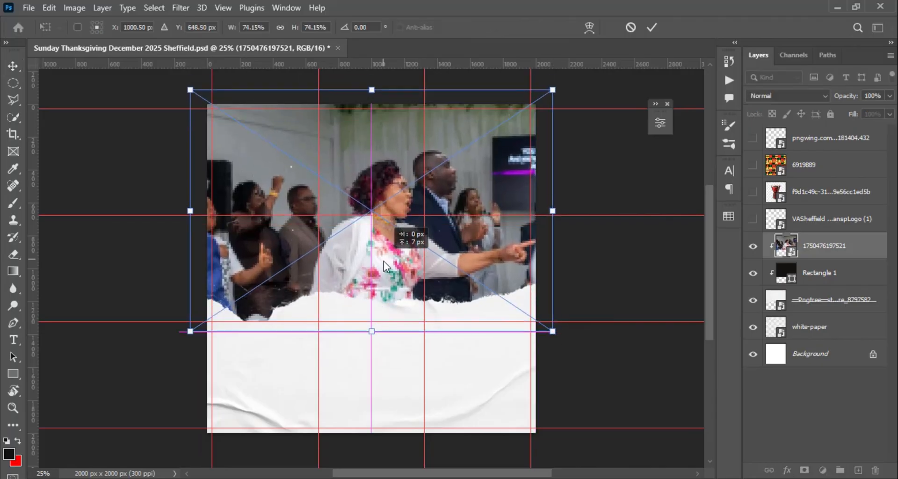
{"action": "left_click", "coordinate": [652, 27]}
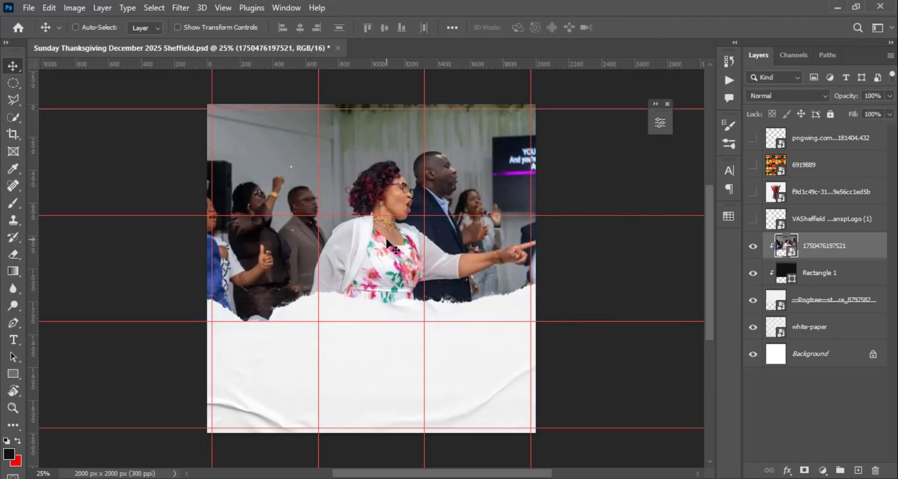
{"action": "left_click_drag", "start_coordinate": [389, 247], "coordinate": [385, 249]}
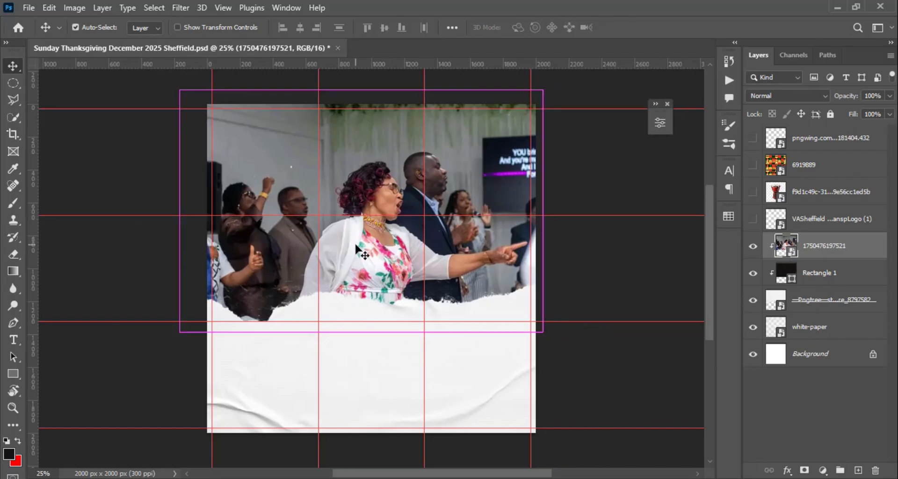
- Try rotating the photo about 8° counterclockwise and scaling it to about 80%, and undo the transform
{"action": "key", "text": "ctrl+t"}
{"action": "left_click_drag", "start_coordinate": [546, 338], "coordinate": [571, 311]}
{"action": "left_click_drag", "start_coordinate": [374, 254], "coordinate": [366, 254]}
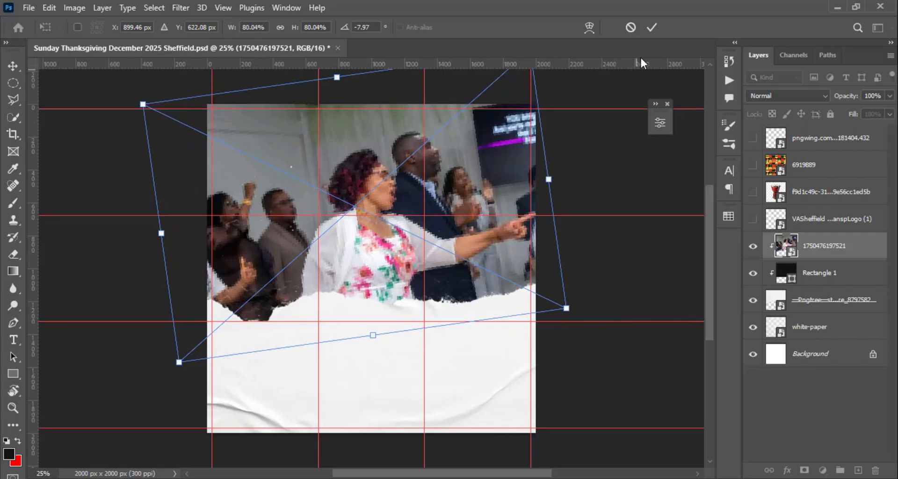
{"action": "left_click", "coordinate": [652, 28]}
{"action": "key", "text": "ctrl+z"}
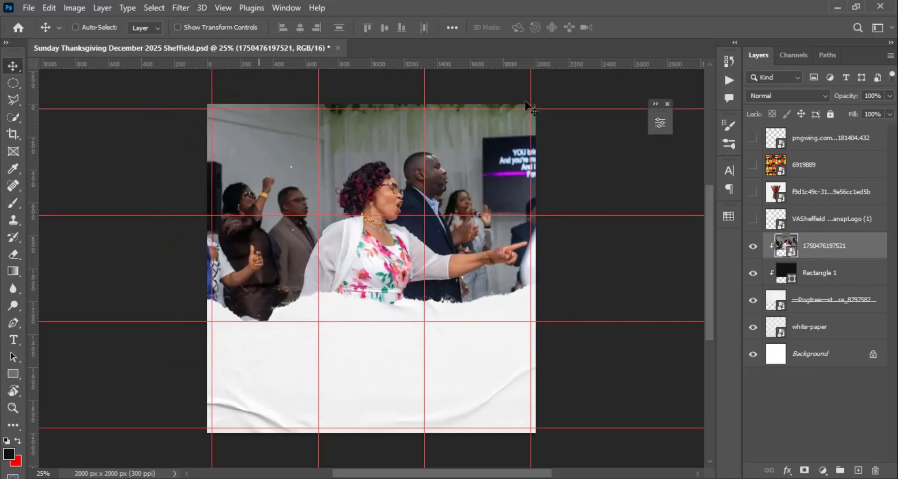
{"action": "left_click", "coordinate": [819, 96]}
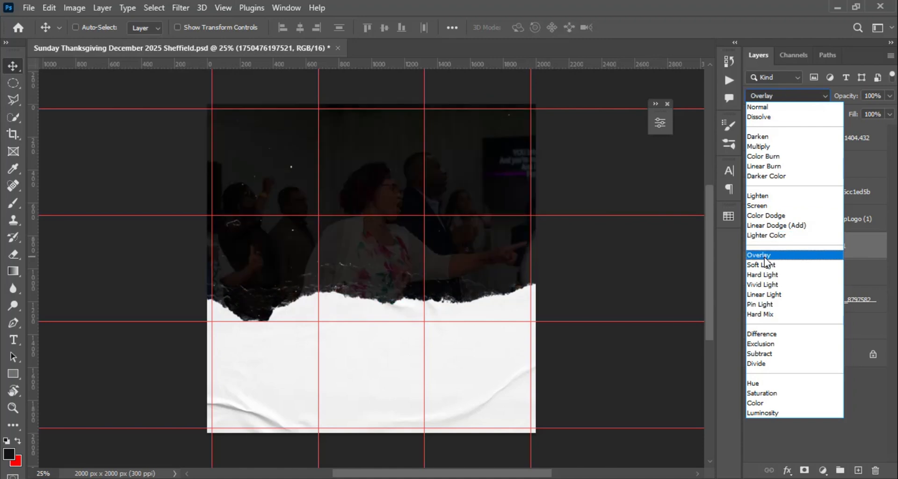
{"action": "left_click", "coordinate": [765, 257]}
{"action": "left_click", "coordinate": [793, 280]}
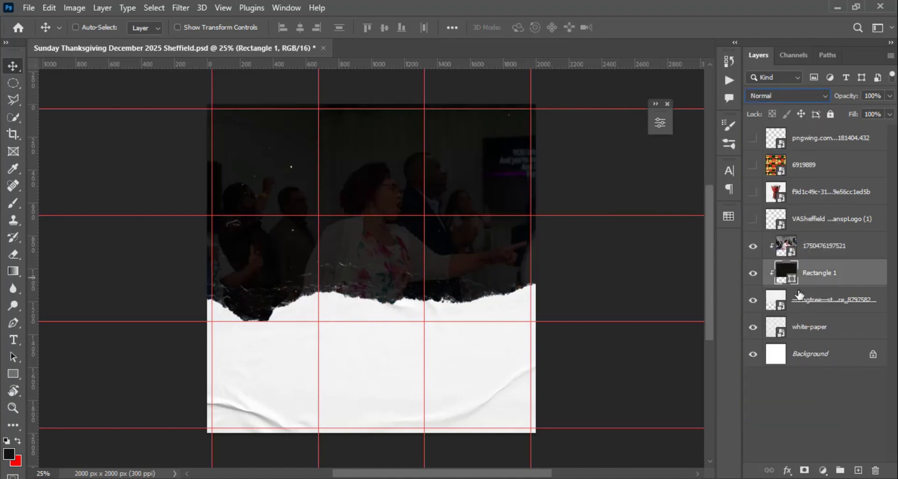
{"action": "double_click", "coordinate": [794, 279]}
{"action": "mouse_move", "coordinate": [723, 362]}
{"action": "left_mouse_down"}
{"action": "mouse_move", "coordinate": [720, 284]}
{"action": "mouse_move", "coordinate": [710, 269]}
{"action": "mouse_move", "coordinate": [712, 293]}
{"action": "left_mouse_up"}
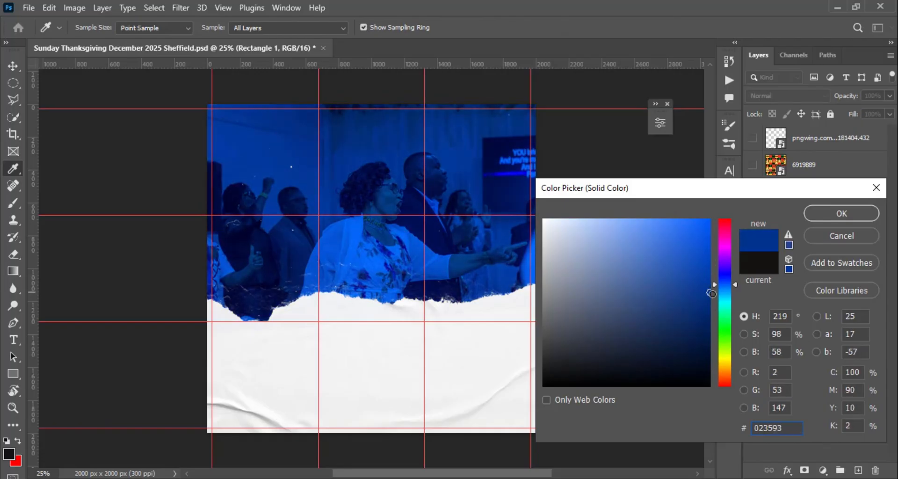
{"action": "left_click", "coordinate": [842, 214]}
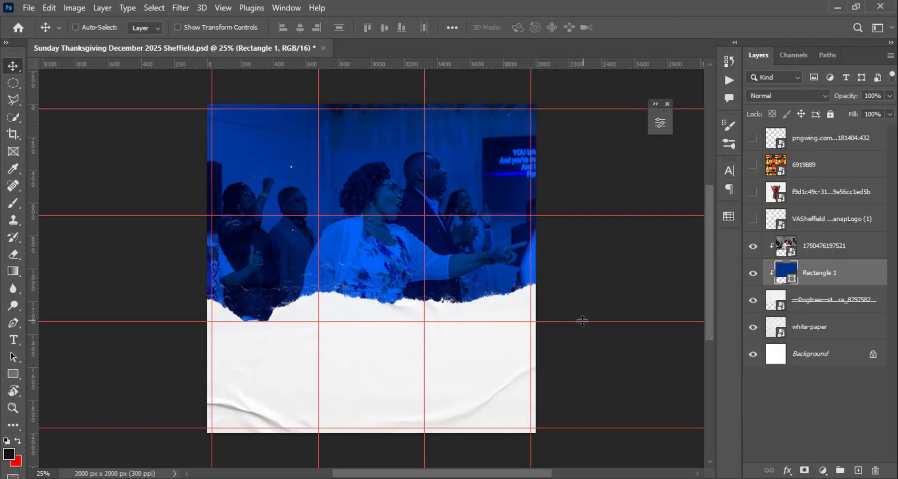
- Show the Victory Assembly logo above the photo and move it to the top centre of the canvas
{"action": "left_click", "coordinate": [814, 248]}
{"action": "left_click", "coordinate": [752, 219]}
{"action": "left_click", "coordinate": [822, 218]}
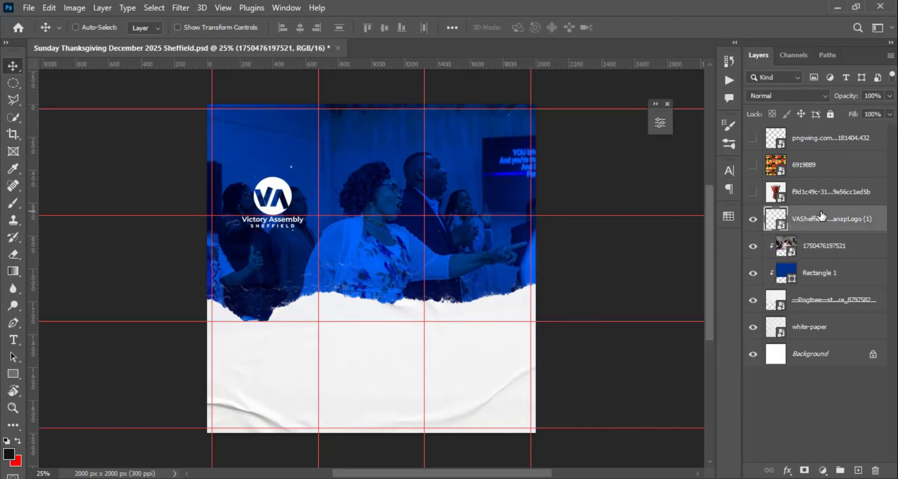
{"action": "left_click_drag", "start_coordinate": [280, 178], "coordinate": [376, 126]}
- Show the drum layer and, in the Camera Raw Filter, set its temperature to -15 and exposure to +0.10
{"action": "left_click", "coordinate": [753, 192]}
{"action": "left_click", "coordinate": [823, 192]}
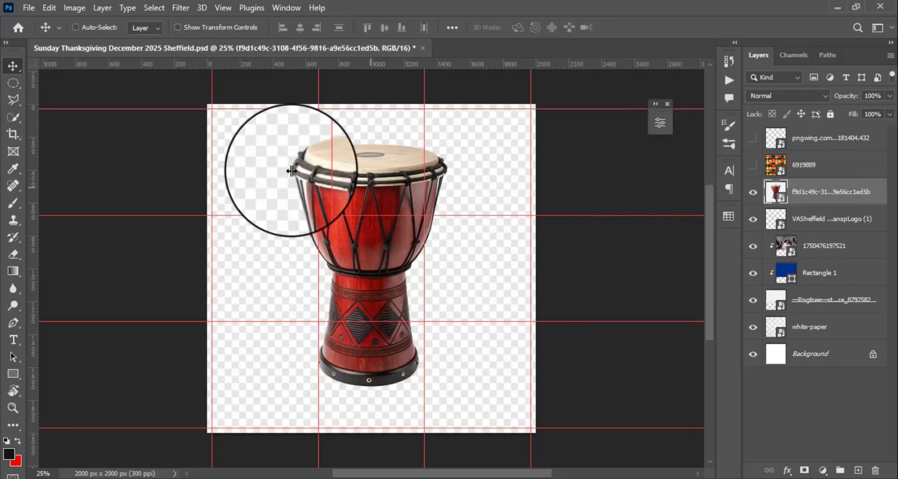
{"action": "left_click", "coordinate": [181, 7]}
{"action": "left_click", "coordinate": [251, 129]}
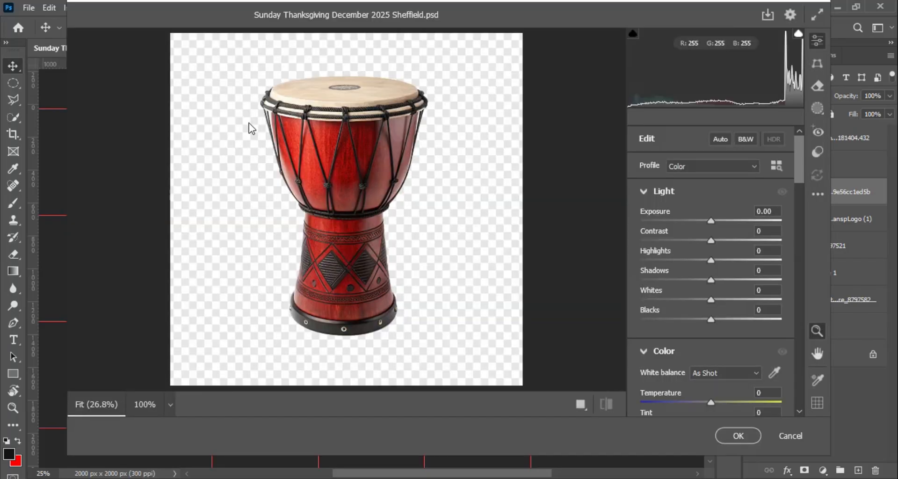
{"action": "scroll", "coordinate": [711, 347], "scroll_direction": "down", "scroll_amount": 3}
{"action": "left_click_drag", "start_coordinate": [711, 324], "coordinate": [701, 326]}
{"action": "scroll", "coordinate": [722, 212], "scroll_direction": "up", "scroll_amount": 3}
{"action": "left_click_drag", "start_coordinate": [711, 221], "coordinate": [713, 220]}
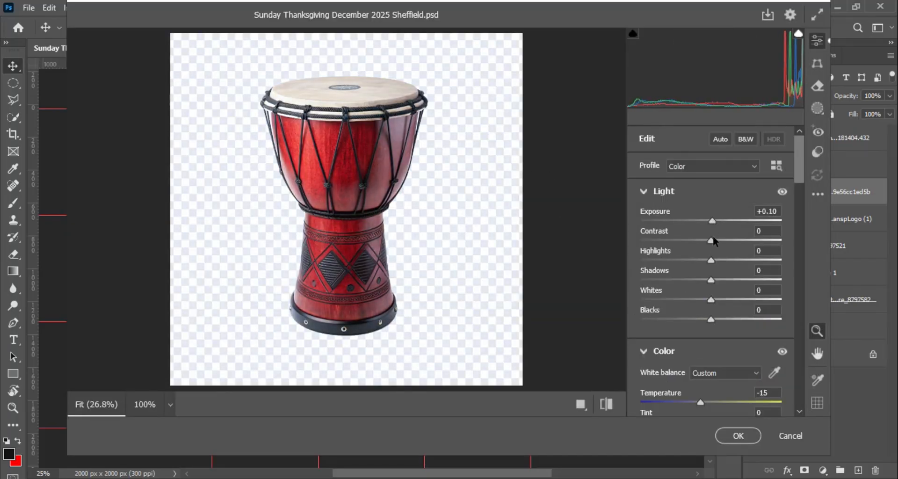
- Raise the drum's vibrance to +22, texture to +100 and clarity to +44
{"action": "scroll", "coordinate": [711, 281], "scroll_direction": "down", "scroll_amount": 3}
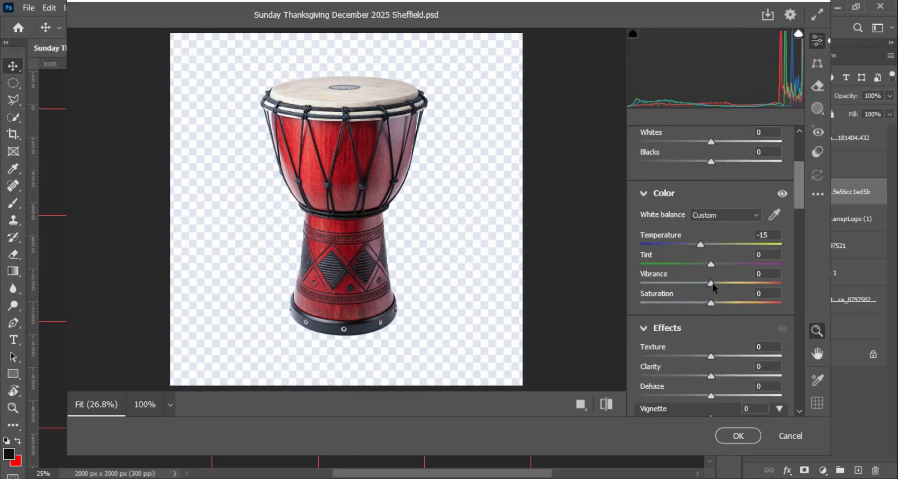
{"action": "left_click_drag", "start_coordinate": [711, 283], "coordinate": [786, 279]}
{"action": "scroll", "coordinate": [725, 330], "scroll_direction": "down", "scroll_amount": 2}
{"action": "left_click_drag", "start_coordinate": [712, 297], "coordinate": [743, 298]}
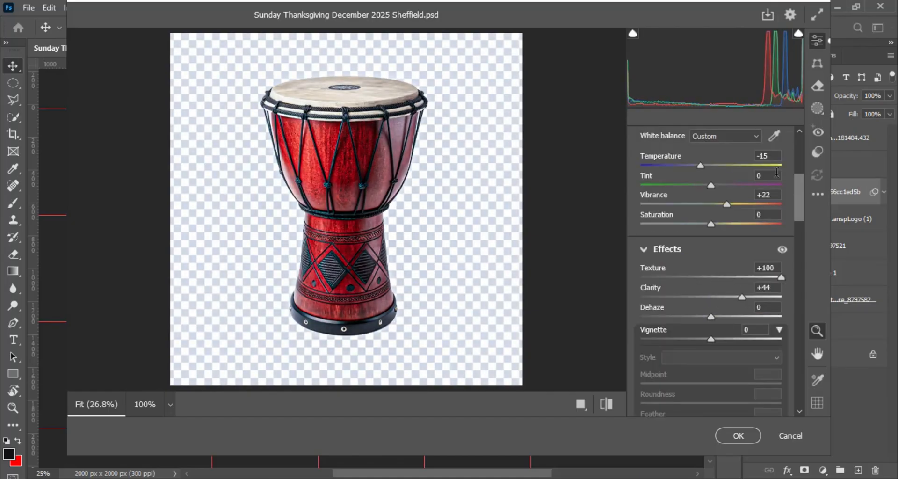
- Give the drum the Vintage 02 profile with an amount of about 81 and apply the filter
{"action": "scroll", "coordinate": [744, 300], "scroll_direction": "up", "scroll_amount": 5}
{"action": "left_click", "coordinate": [781, 173]}
{"action": "left_click", "coordinate": [637, 384]}
{"action": "scroll", "coordinate": [752, 288], "scroll_direction": "down", "scroll_amount": 3}
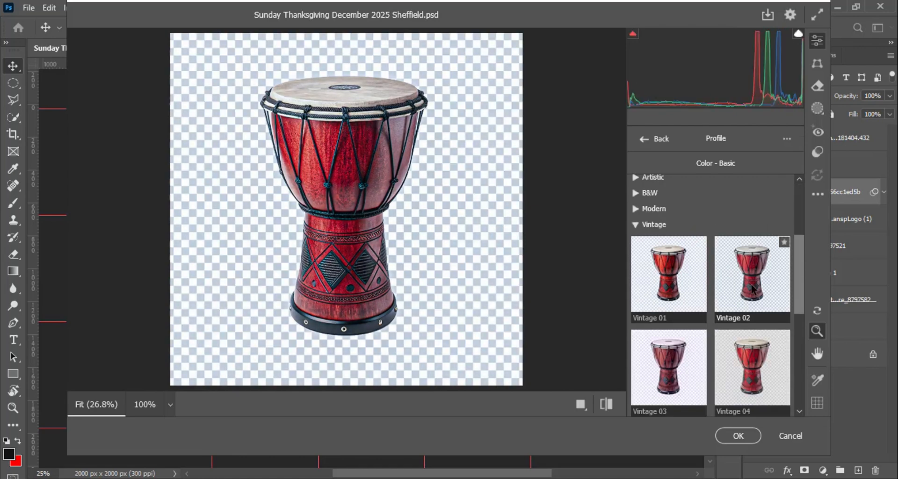
{"action": "left_click", "coordinate": [752, 287]}
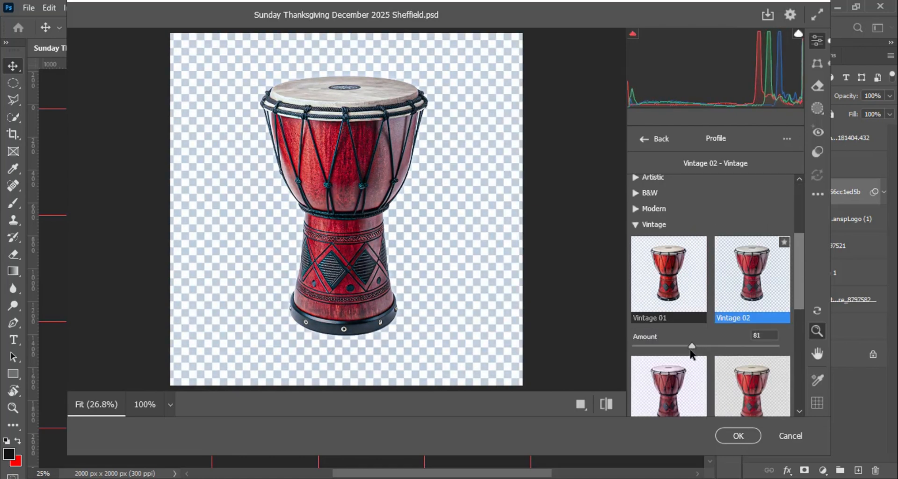
{"action": "left_click", "coordinate": [737, 440]}
- Select the drum as the subject and copy it without its checkered background to a new layer
{"action": "left_click", "coordinate": [154, 8]}
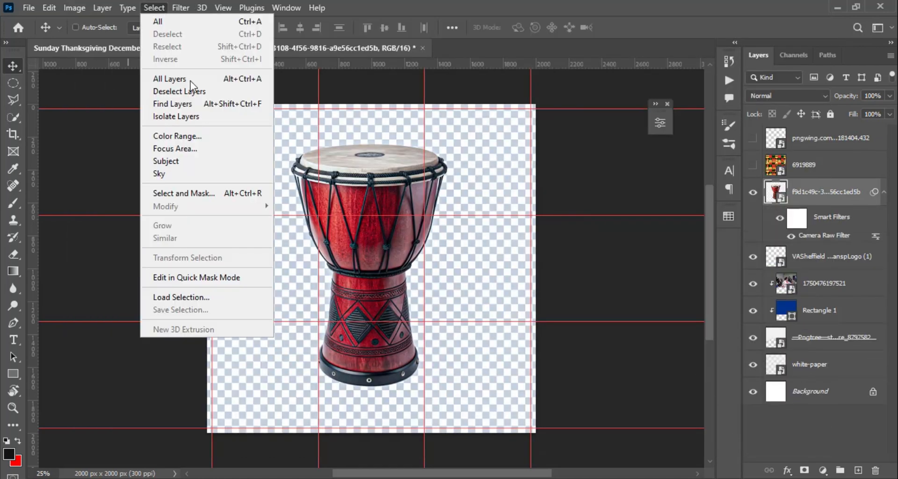
{"action": "left_click", "coordinate": [203, 163]}
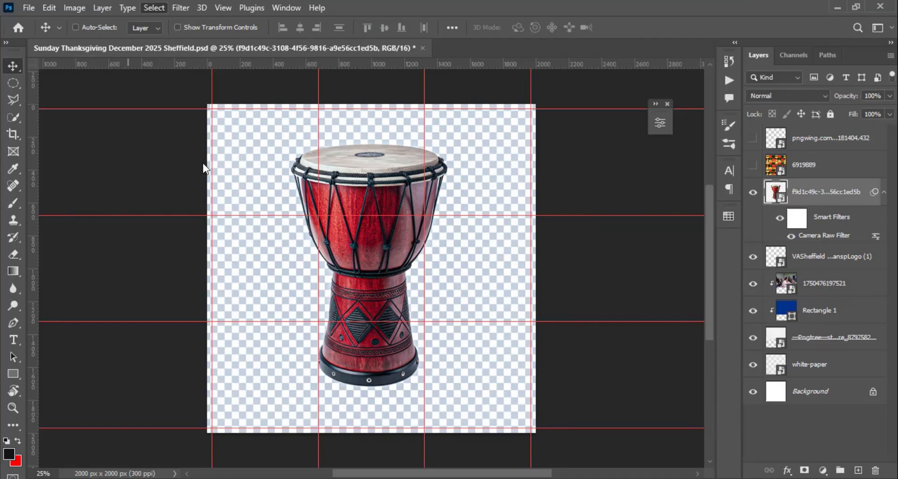
{"action": "key", "text": "w"}
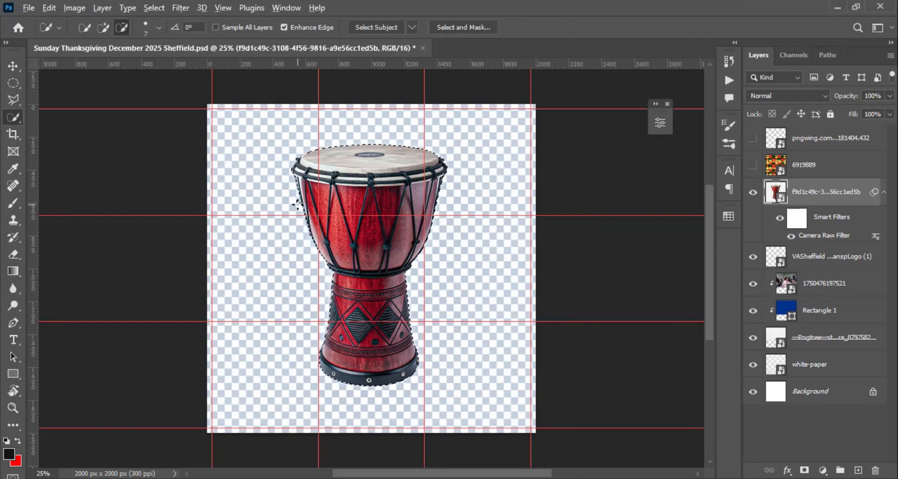
{"action": "right_click", "coordinate": [378, 206]}
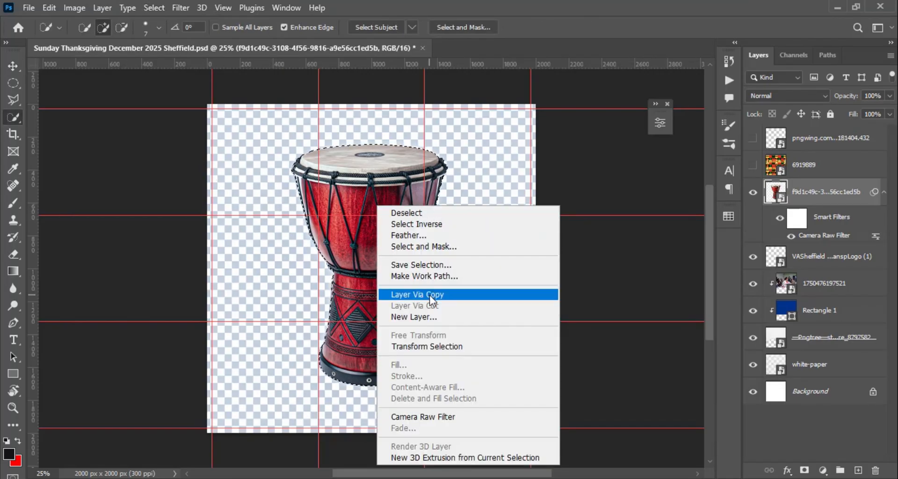
{"action": "left_click", "coordinate": [407, 294]}
- Scale the drum cutout to about 91%, rotate it about 9° clockwise and place it in the canvas's lower-left corner
{"action": "key", "text": "v"}
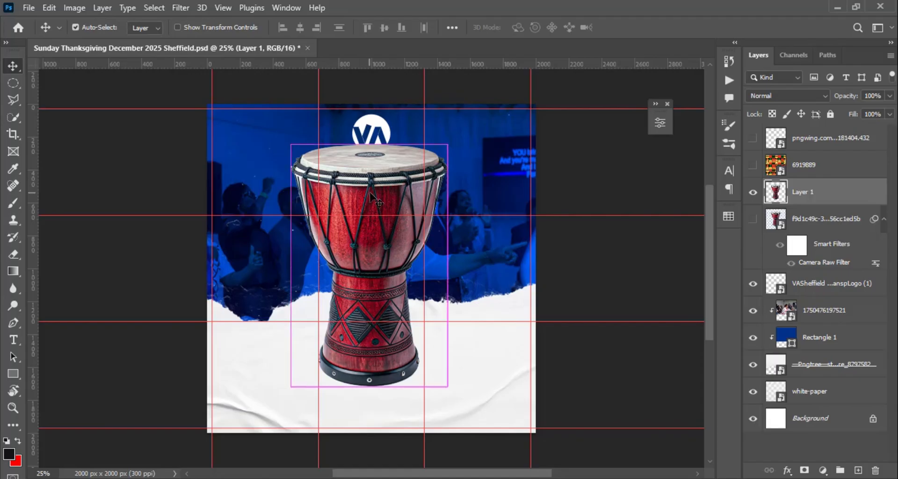
{"action": "key", "text": "ctrl+t"}
{"action": "left_click_drag", "start_coordinate": [447, 146], "coordinate": [425, 178]}
{"action": "left_click_drag", "start_coordinate": [378, 231], "coordinate": [264, 341]}
{"action": "left_click_drag", "start_coordinate": [315, 287], "coordinate": [341, 265]}
{"action": "left_click_drag", "start_coordinate": [274, 359], "coordinate": [275, 360]}
{"action": "left_click_drag", "start_coordinate": [357, 256], "coordinate": [366, 279]}
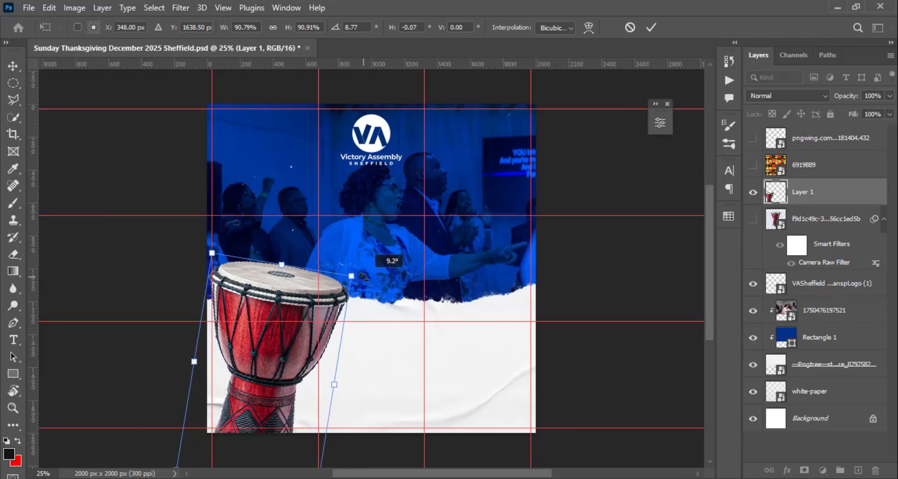
{"action": "left_click_drag", "start_coordinate": [276, 368], "coordinate": [276, 368]}
{"action": "left_click", "coordinate": [651, 28]}
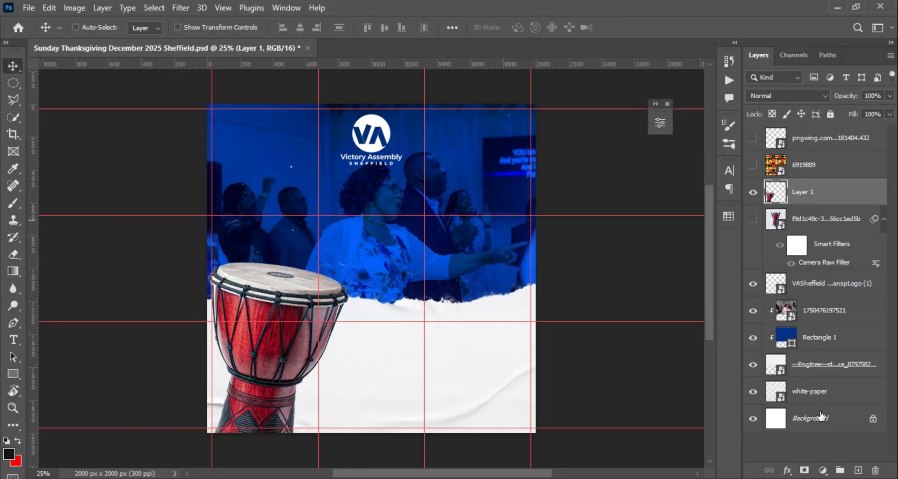
- Add an Exposure adjustment clipped to the drum cutout, lower its exposure slightly and invert its mask to black
{"action": "left_click", "coordinate": [787, 470]}
{"action": "left_click", "coordinate": [823, 470]}
{"action": "left_click", "coordinate": [822, 469]}
{"action": "left_click", "coordinate": [819, 317]}
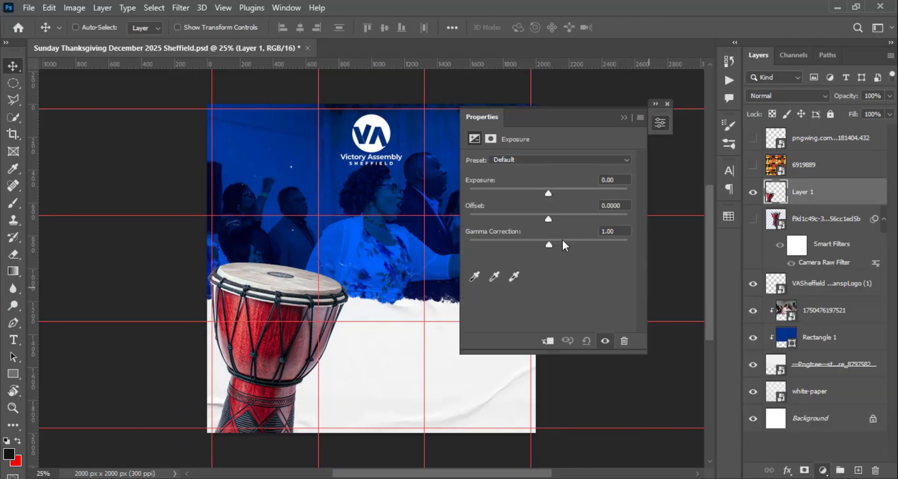
{"action": "mouse_move", "coordinate": [548, 193]}
{"action": "left_mouse_down"}
{"action": "mouse_move", "coordinate": [557, 192]}
{"action": "mouse_move", "coordinate": [545, 193]}
{"action": "left_mouse_up"}
{"action": "left_click", "coordinate": [548, 341]}
{"action": "key", "text": "ctrl+i"}
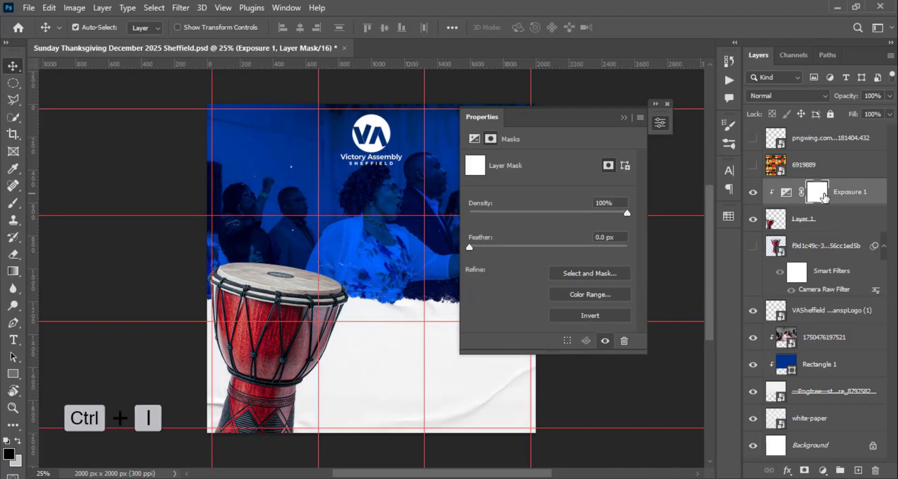
- Paint the exposure mask with a light 600 px brush down the drum's right side to shade it
{"action": "key", "text": "b"}
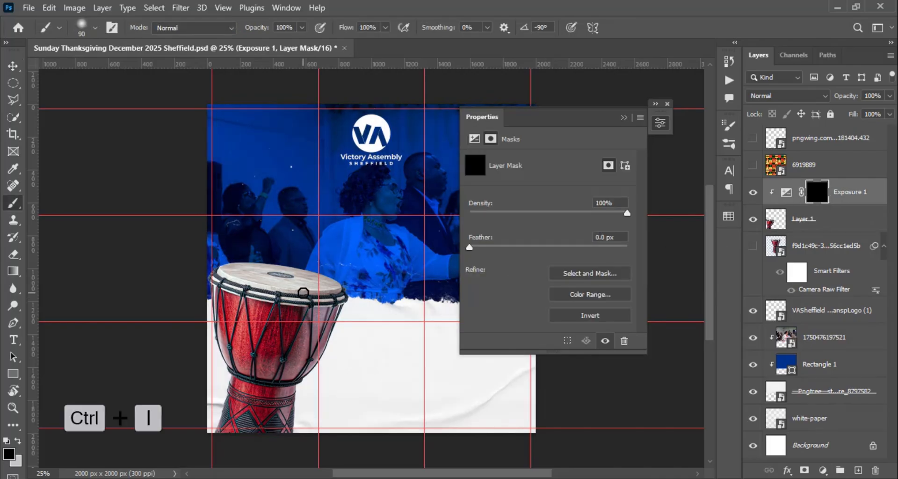
{"action": "key", "text": "bracketright"}
{"action": "key", "text": "bracketright"}
{"action": "key", "text": "bracketright"}
{"action": "key", "text": "bracketright"}
{"action": "key", "text": "bracketright"}
{"action": "key", "text": "bracketright"}
{"action": "key", "text": "bracketright"}
{"action": "key", "text": "bracketright"}
{"action": "key", "text": "bracketright"}
{"action": "key", "text": "bracketright"}
{"action": "key", "text": "x"}
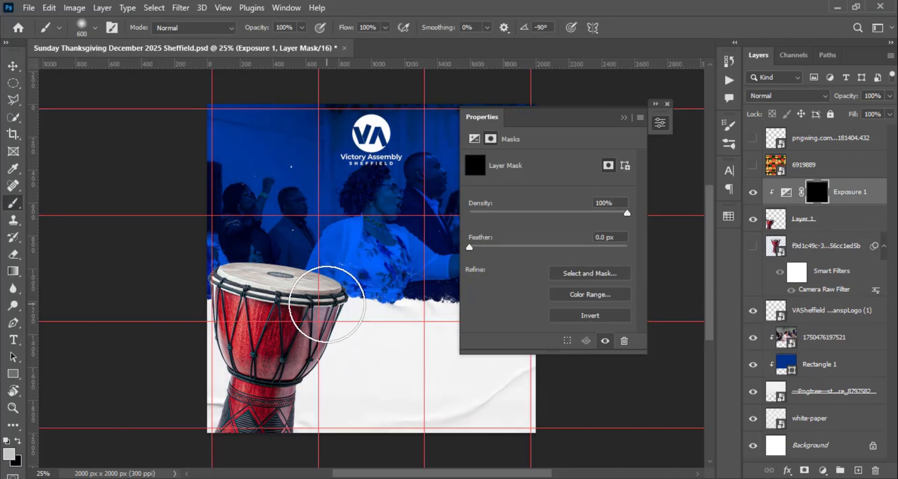
{"action": "mouse_move", "coordinate": [327, 304]}
{"action": "left_mouse_down"}
{"action": "mouse_move", "coordinate": [313, 371]}
{"action": "mouse_move", "coordinate": [343, 281]}
{"action": "mouse_move", "coordinate": [307, 407]}
{"action": "mouse_move", "coordinate": [334, 296]}
{"action": "mouse_move", "coordinate": [326, 302]}
{"action": "mouse_move", "coordinate": [296, 422]}
{"action": "mouse_move", "coordinate": [332, 273]}
{"action": "mouse_move", "coordinate": [290, 440]}
{"action": "left_mouse_up"}
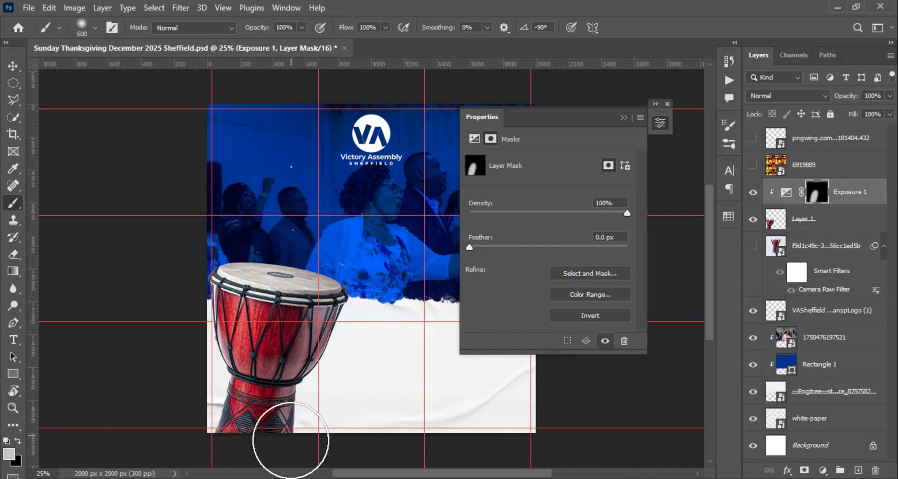
{"action": "left_click", "coordinate": [625, 119]}
- Try the red ribbon layer over the drum's left side, rotated about 20° clockwise, and hide it again
{"action": "key", "text": "v"}
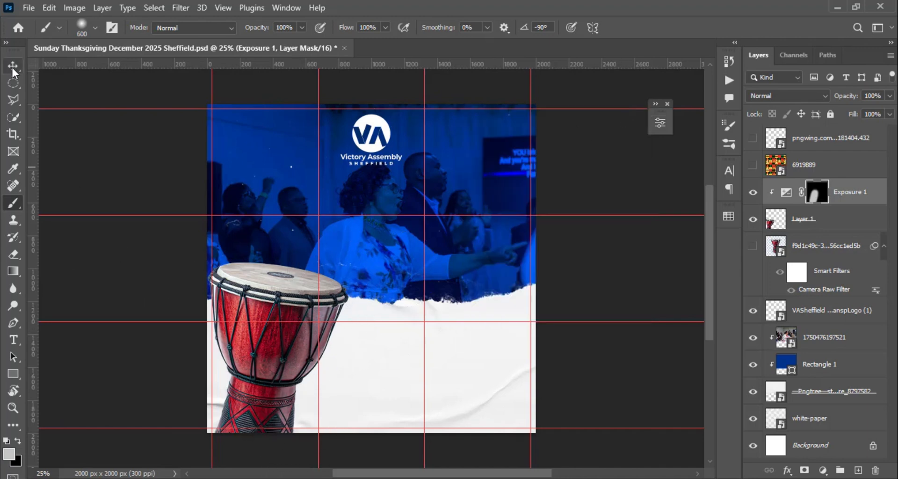
{"action": "left_click", "coordinate": [826, 141]}
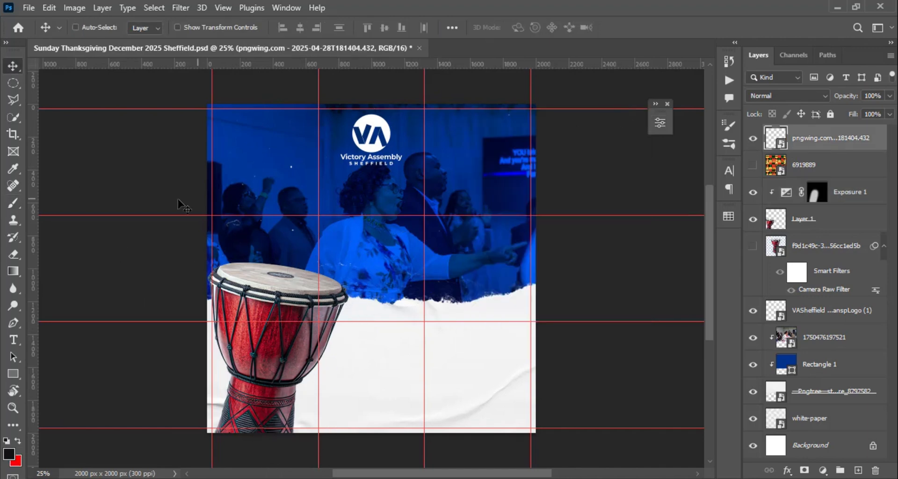
{"action": "left_click_drag", "start_coordinate": [172, 198], "coordinate": [217, 206]}
{"action": "key", "text": "ctrl+t"}
{"action": "left_click_drag", "start_coordinate": [225, 404], "coordinate": [230, 432]}
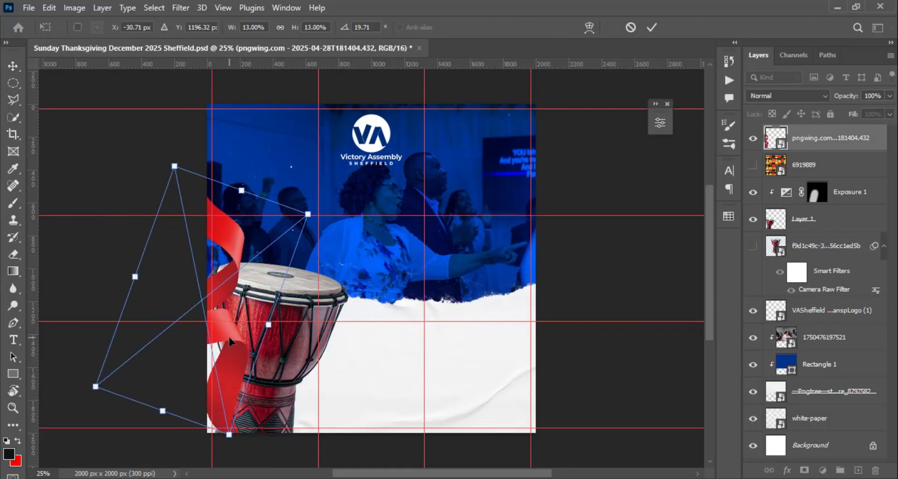
{"action": "left_click_drag", "start_coordinate": [229, 339], "coordinate": [224, 340]}
{"action": "left_click", "coordinate": [651, 28]}
{"action": "left_click", "coordinate": [753, 138]}
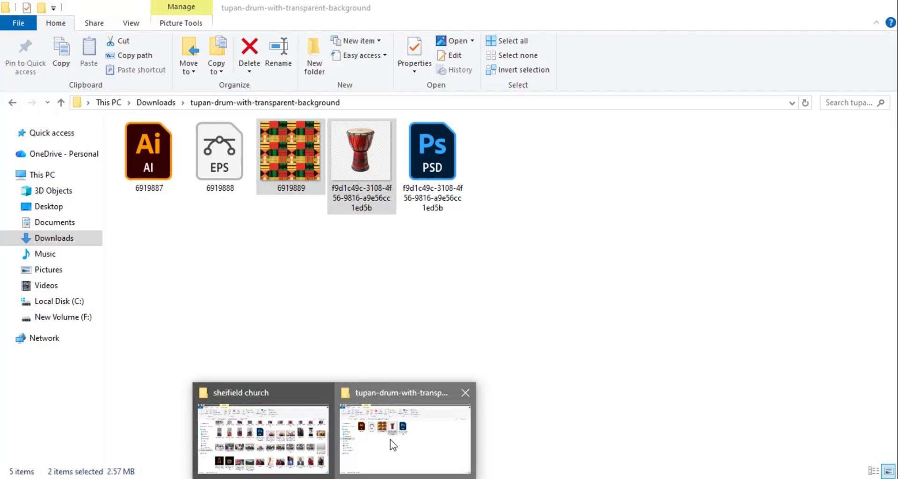
- Place the tambourine image 5a9d5d1b9fc609199d0ff0df from the file explorer into the flyer
{"action": "left_click", "coordinate": [390, 439]}
{"action": "left_click", "coordinate": [61, 102]}
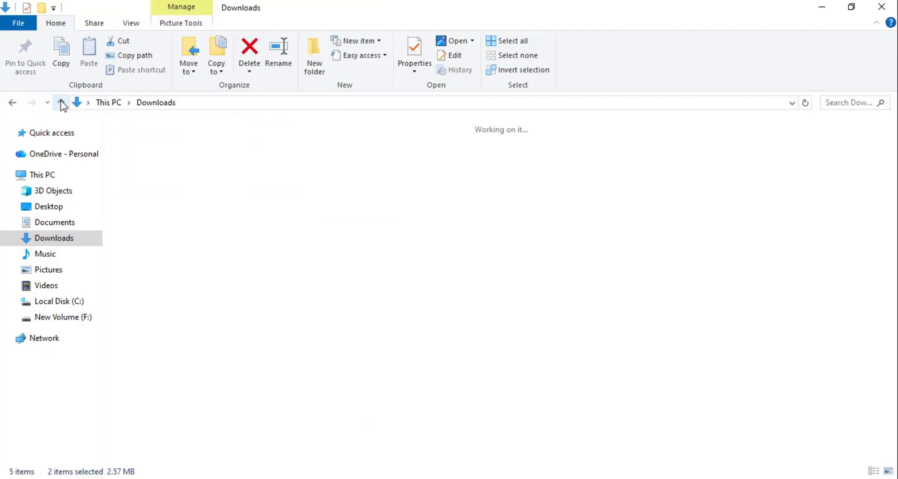
{"action": "left_click", "coordinate": [158, 184]}
{"action": "left_click_drag", "start_coordinate": [158, 185], "coordinate": [391, 297]}
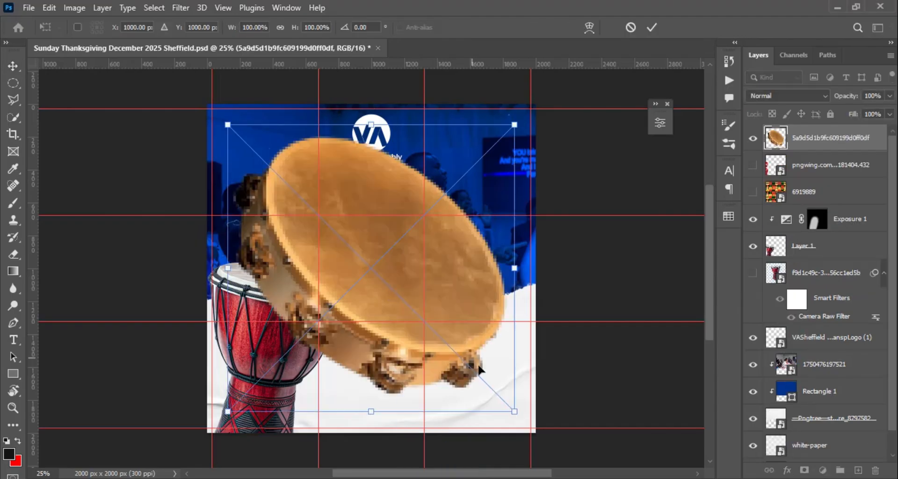
- Scale the tambourine to about 45% and position it over the drum's lower part in the lower-left corner
{"action": "left_click_drag", "start_coordinate": [517, 417], "coordinate": [444, 349]}
{"action": "left_click_drag", "start_coordinate": [383, 278], "coordinate": [305, 389]}
{"action": "left_click_drag", "start_coordinate": [372, 296], "coordinate": [359, 310]}
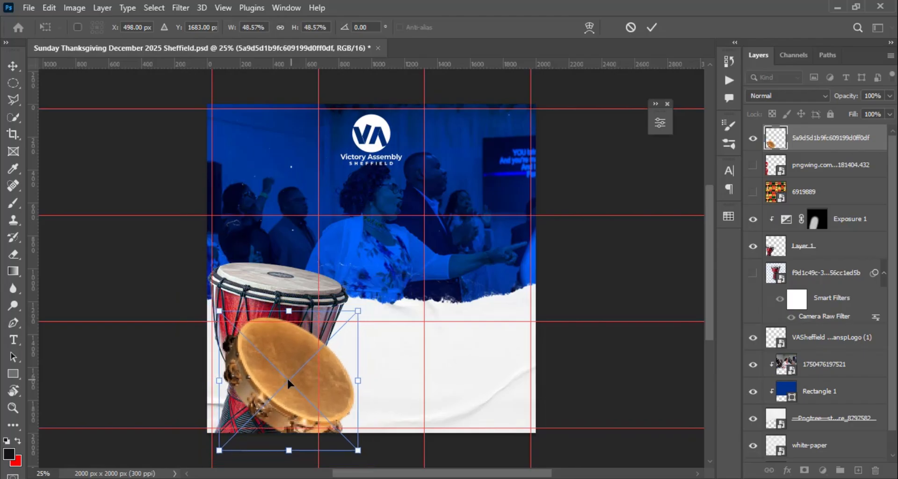
{"action": "left_click_drag", "start_coordinate": [289, 378], "coordinate": [275, 377]}
{"action": "left_click_drag", "start_coordinate": [346, 309], "coordinate": [341, 313]}
{"action": "left_click_drag", "start_coordinate": [288, 363], "coordinate": [284, 364]}
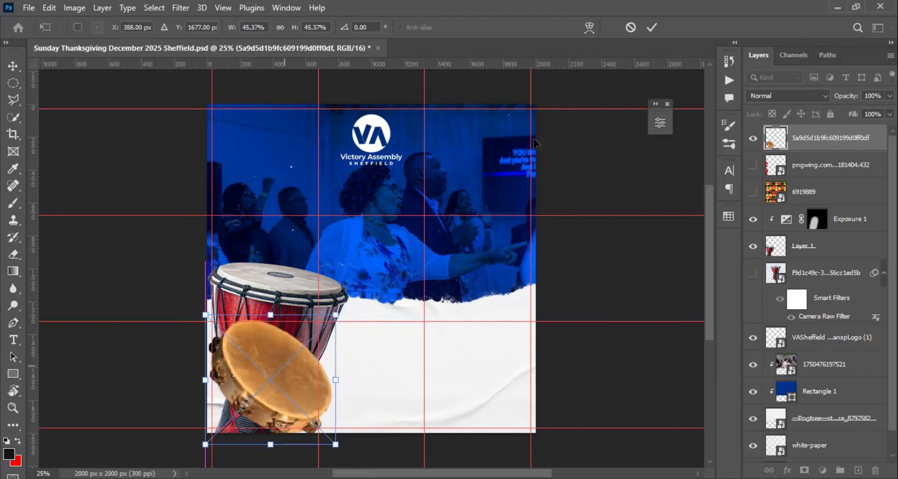
{"action": "key", "text": "Return"}
- Stack the tambourine layer directly above the Exposure 1 layer and nudge it slightly in front of the drum
{"action": "left_click_drag", "start_coordinate": [826, 142], "coordinate": [810, 195]}
{"action": "mouse_move", "coordinate": [286, 386]}
{"action": "left_mouse_down"}
{"action": "mouse_move", "coordinate": [275, 385]}
{"action": "mouse_move", "coordinate": [275, 397]}
{"action": "left_mouse_up"}
{"action": "left_click", "coordinate": [826, 193]}
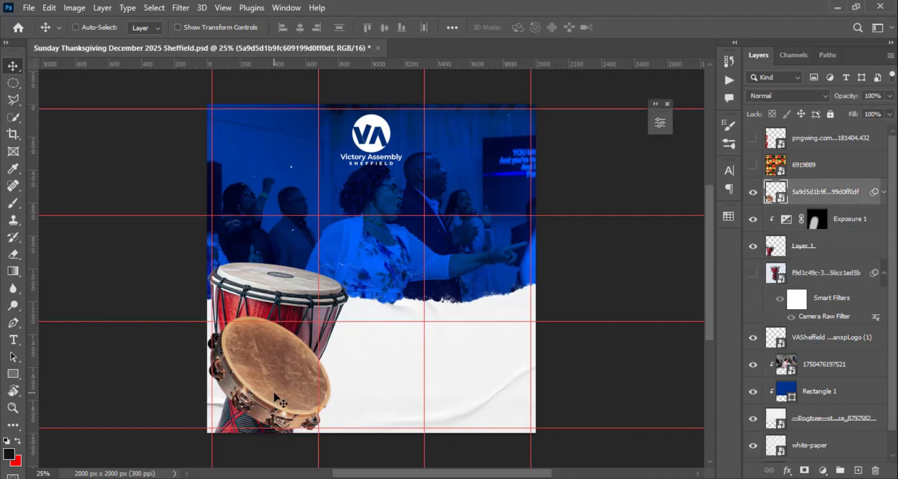
- Try moving the Victory Assembly logo up about 32 px, and undo the move
{"action": "left_click_drag", "start_coordinate": [375, 126], "coordinate": [375, 121]}
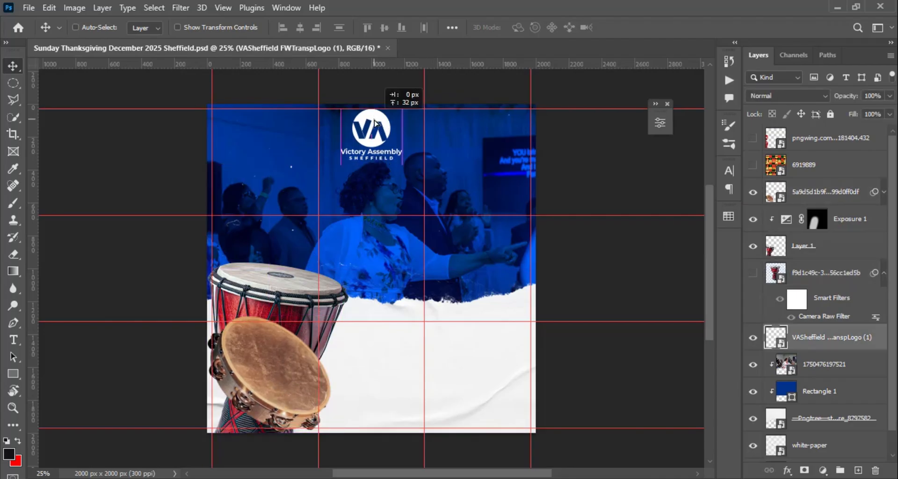
{"action": "key", "text": "ctrl+z"}
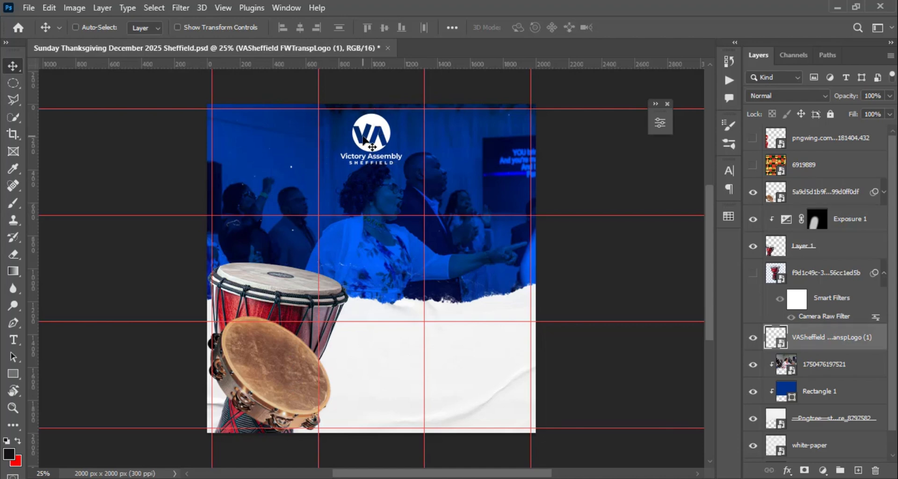
- Add a text layer reading "Join Us this Sunday for December" above the tambourine layer, across the congregation photo
{"action": "left_click", "coordinate": [821, 194]}
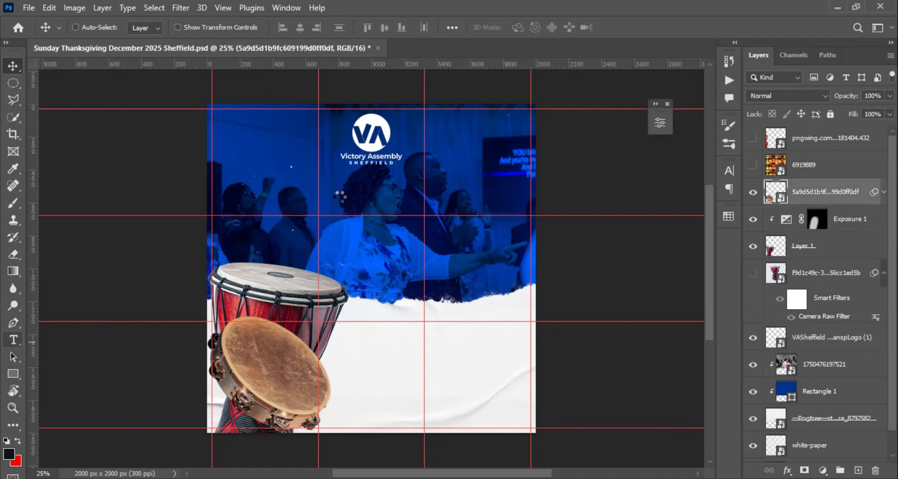
{"action": "left_click", "coordinate": [321, 198]}
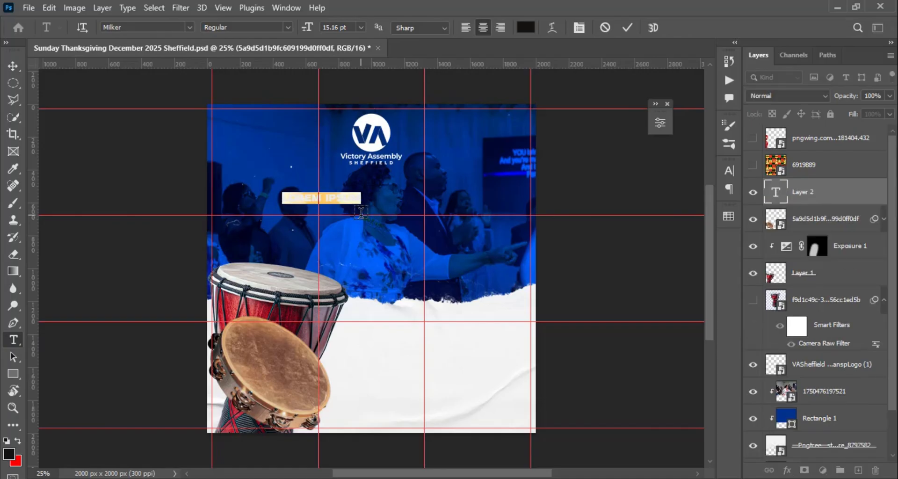
{"action": "type", "text": "THIS SUNDAY FOR DECE"}
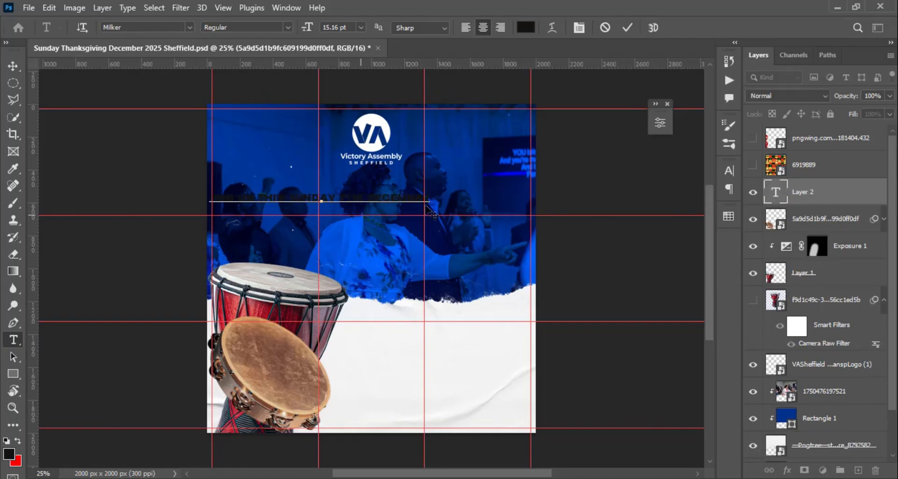
{"action": "left_click", "coordinate": [627, 28]}
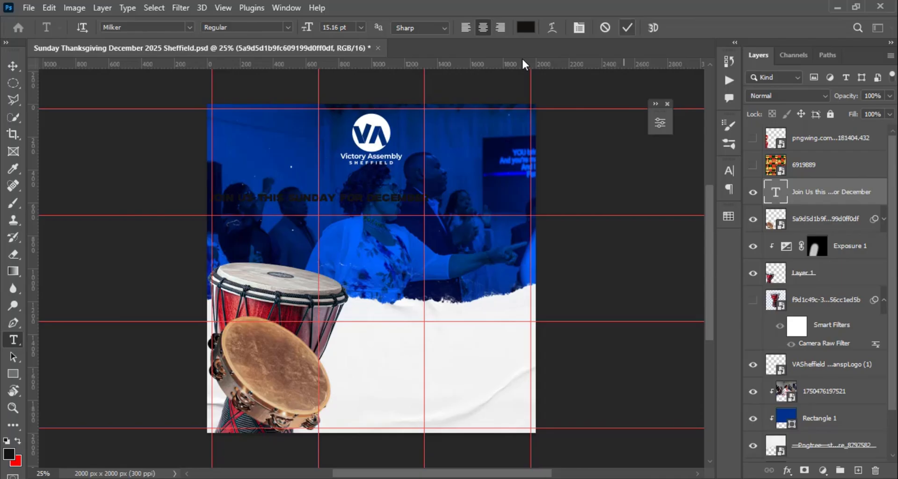
- Set the font of the "Join Us this Sunday for December" text to Korolev Condensed in Bold style
{"action": "left_click", "coordinate": [660, 123]}
{"action": "scroll", "coordinate": [495, 302], "scroll_direction": "down", "scroll_amount": 3}
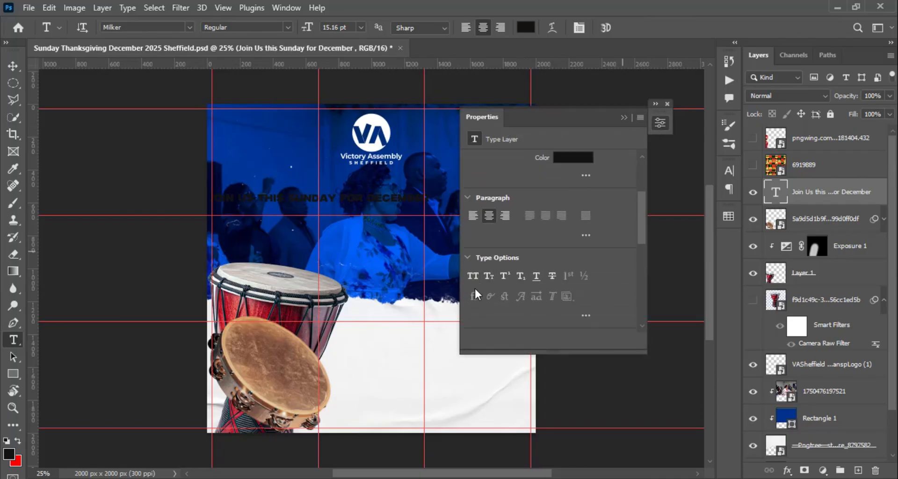
{"action": "scroll", "coordinate": [474, 287], "scroll_direction": "up", "scroll_amount": 3}
{"action": "left_click", "coordinate": [588, 197]}
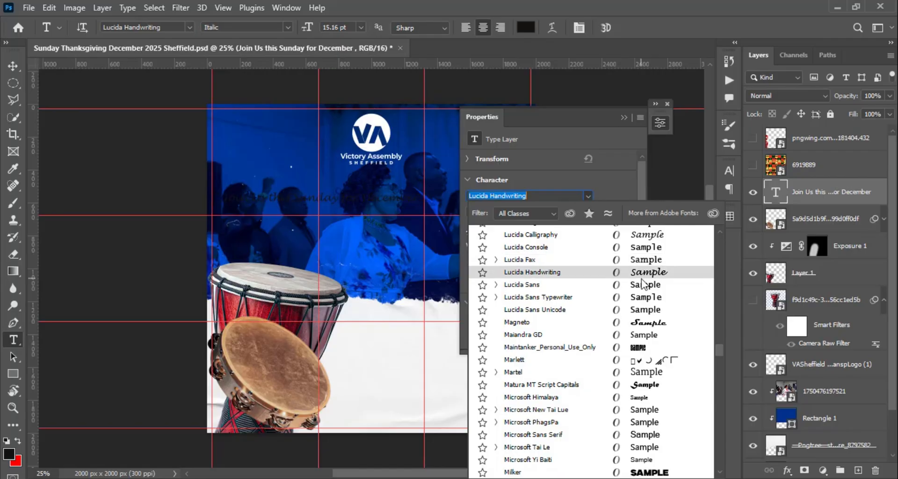
{"action": "scroll", "coordinate": [643, 284], "scroll_direction": "up", "scroll_amount": 3}
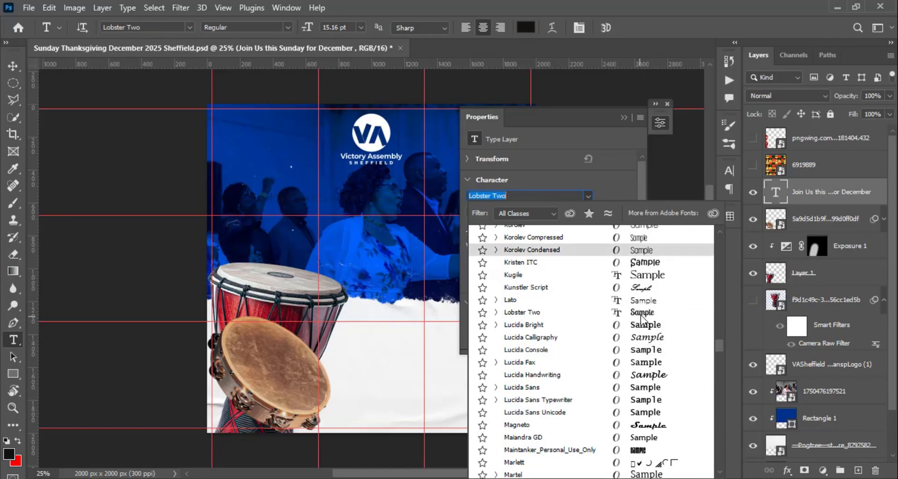
{"action": "scroll", "coordinate": [643, 317], "scroll_direction": "up", "scroll_amount": 2}
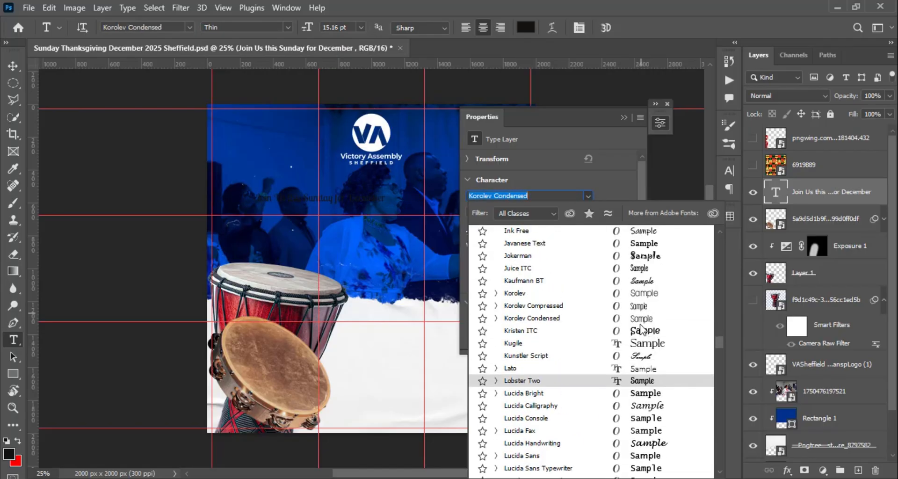
{"action": "left_click", "coordinate": [642, 319]}
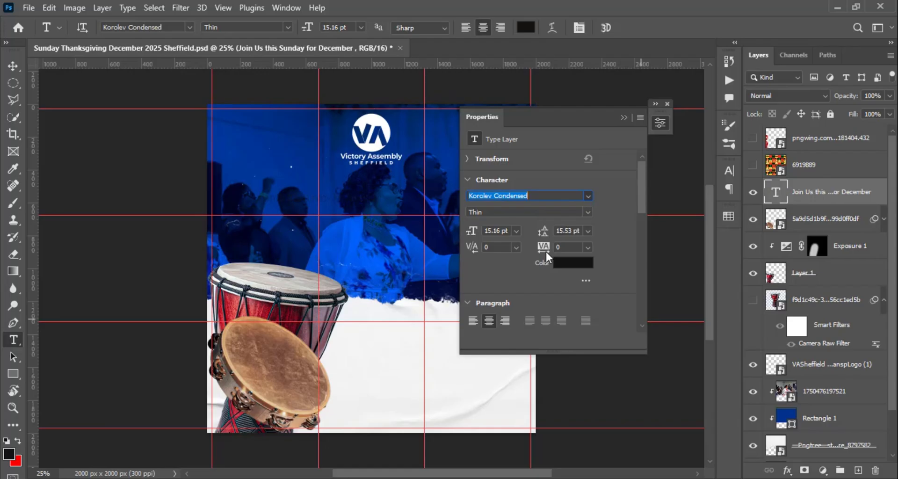
{"action": "left_click", "coordinate": [588, 212]}
{"action": "left_click", "coordinate": [505, 240]}
- Set the "Join Us this Sunday for December" text size to 24 pt and colour it white from the saved swatches
{"action": "left_click", "coordinate": [516, 231]}
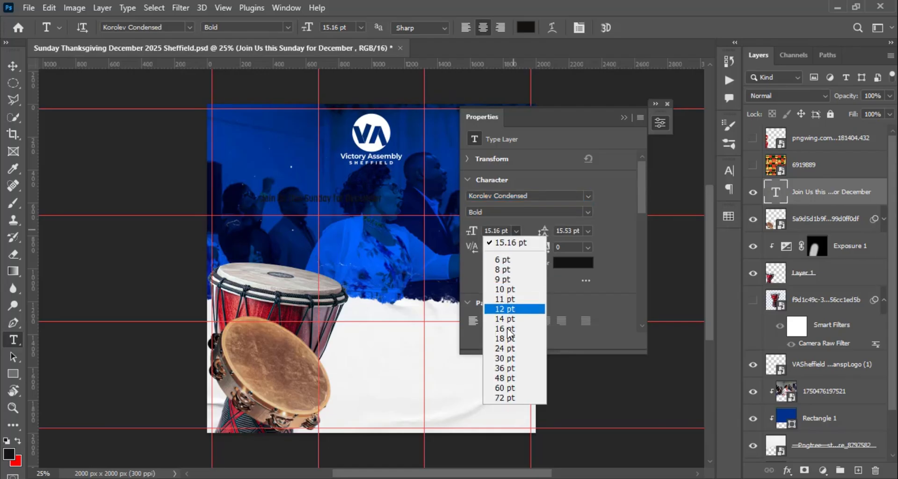
{"action": "left_click", "coordinate": [508, 348]}
{"action": "left_click", "coordinate": [729, 217]}
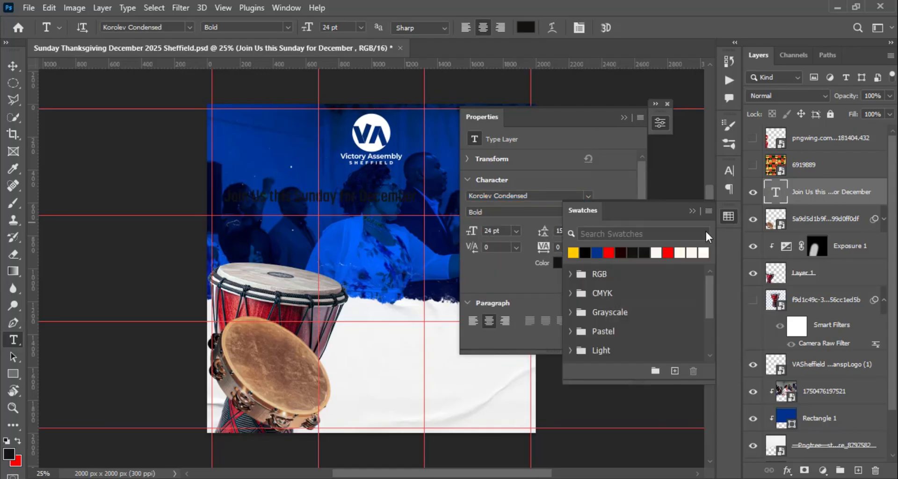
{"action": "left_click", "coordinate": [656, 253]}
{"action": "left_click", "coordinate": [660, 123]}
{"action": "key", "text": "v"}
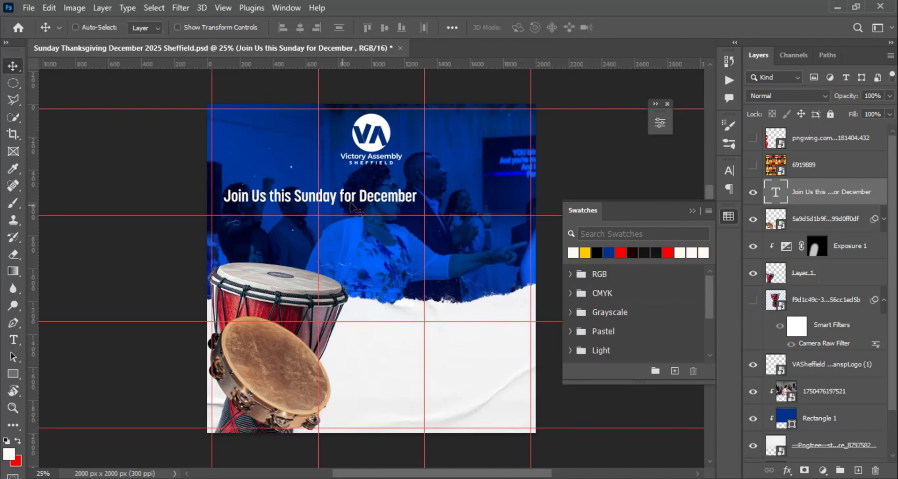
- Move the "Join Us this Sunday for December" line beneath the logo, duplicate it below and replace the copy's text with "THANKS"
{"action": "left_click_drag", "start_coordinate": [353, 198], "coordinate": [406, 226]}
{"action": "double_click", "coordinate": [405, 226]}
{"action": "type", "text": "THANKS"}
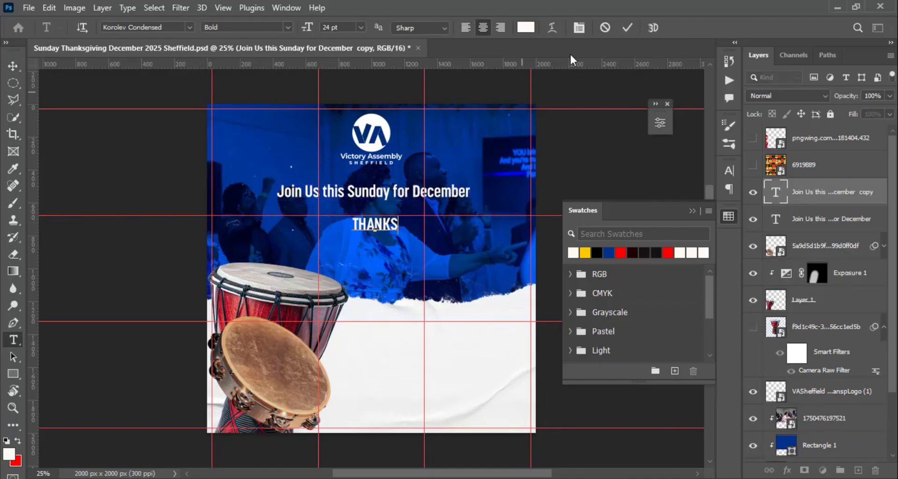
{"action": "left_click", "coordinate": [627, 27]}
- Browse the fonts for the "THANKS" text and set it to Cormorant Infant in Bold style
{"action": "left_click", "coordinate": [659, 123]}
{"action": "left_click", "coordinate": [589, 196]}
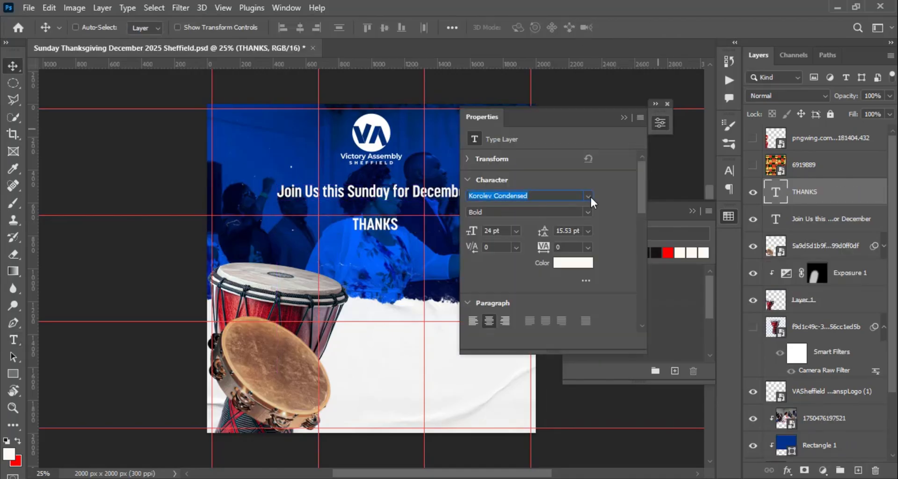
{"action": "scroll", "coordinate": [646, 406], "scroll_direction": "down", "scroll_amount": 2}
{"action": "scroll", "coordinate": [648, 410], "scroll_direction": "down", "scroll_amount": 4}
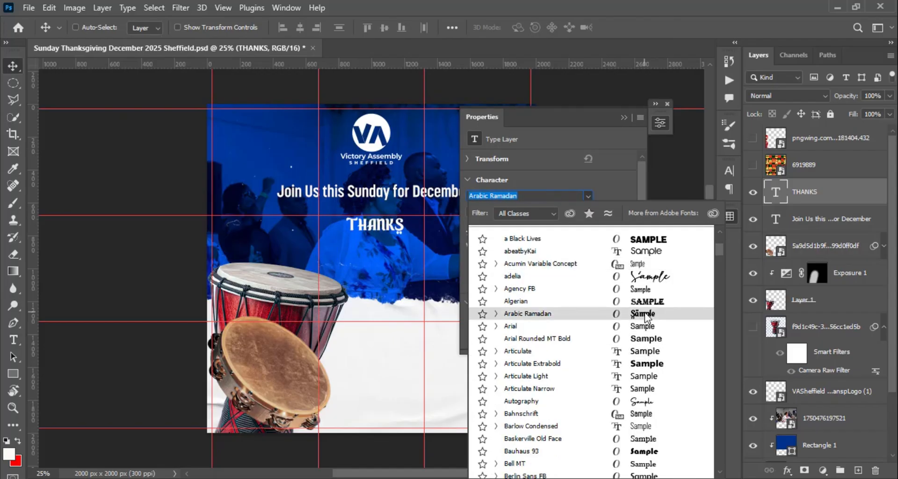
{"action": "scroll", "coordinate": [646, 323], "scroll_direction": "down", "scroll_amount": 15}
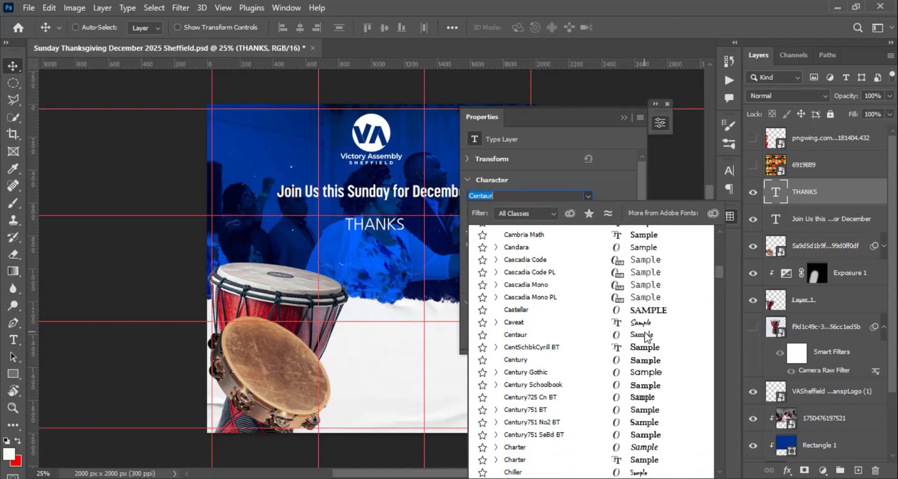
{"action": "scroll", "coordinate": [645, 333], "scroll_direction": "down", "scroll_amount": 3}
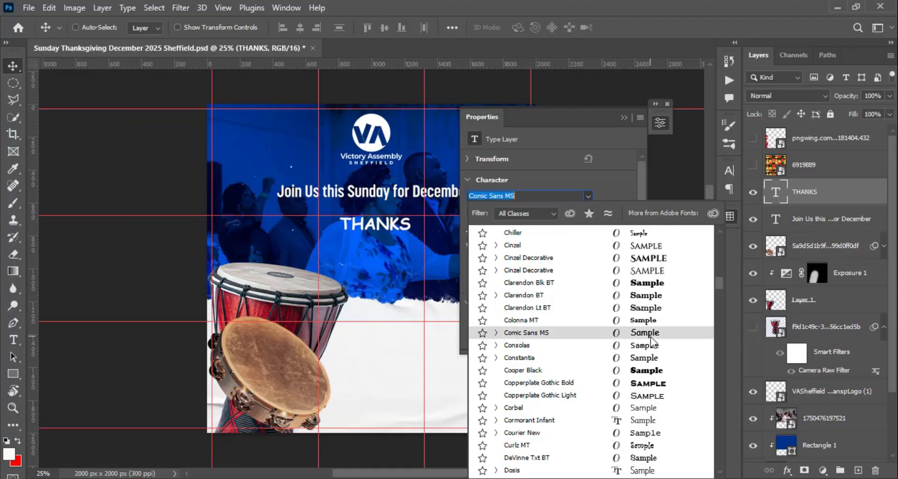
{"action": "scroll", "coordinate": [647, 346], "scroll_direction": "down", "scroll_amount": 4}
{"action": "scroll", "coordinate": [647, 346], "scroll_direction": "down", "scroll_amount": 2}
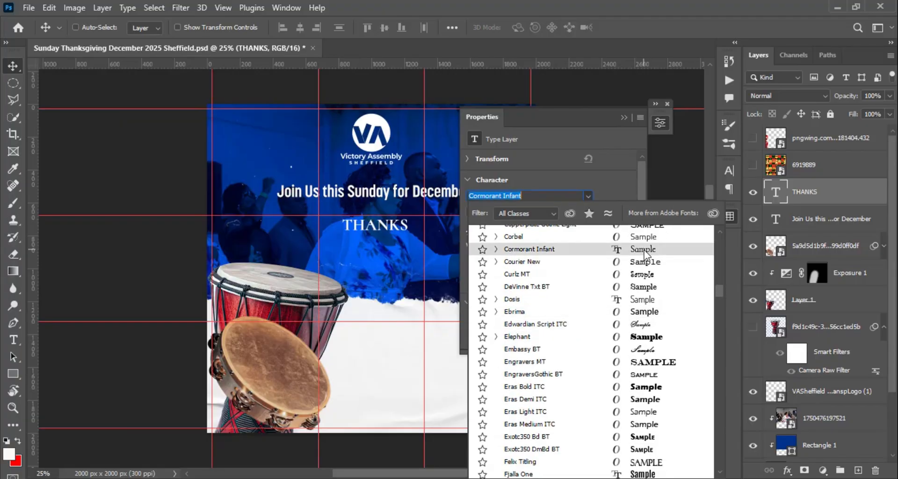
{"action": "left_click", "coordinate": [643, 234]}
{"action": "left_click", "coordinate": [588, 212]}
{"action": "left_click", "coordinate": [588, 214]}
- Enlarge the "THANKS" text to about 82 pt and position it directly below the "Join Us" line
{"action": "left_click_drag", "start_coordinate": [472, 231], "coordinate": [506, 230]}
{"action": "left_click", "coordinate": [624, 117]}
{"action": "left_click_drag", "start_coordinate": [442, 222], "coordinate": [438, 227]}
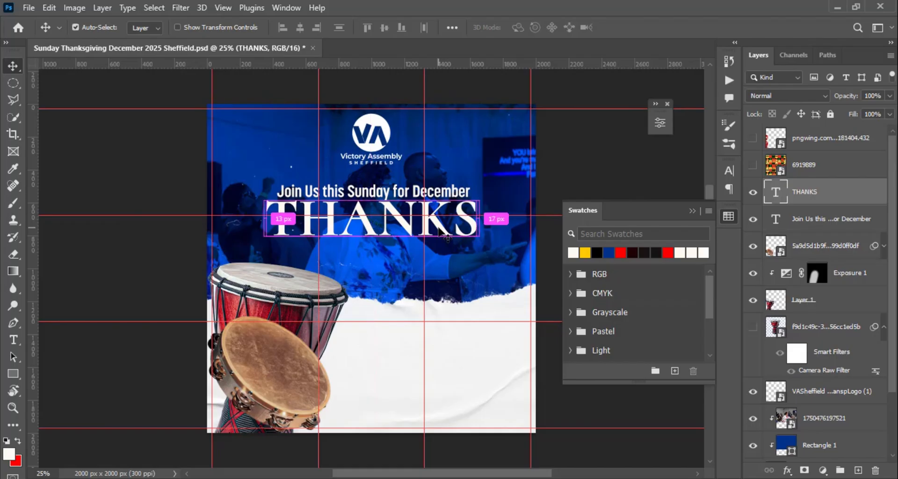
{"action": "key", "text": "ctrl+t"}
{"action": "left_click_drag", "start_coordinate": [479, 254], "coordinate": [485, 256]}
{"action": "key", "text": "Return"}
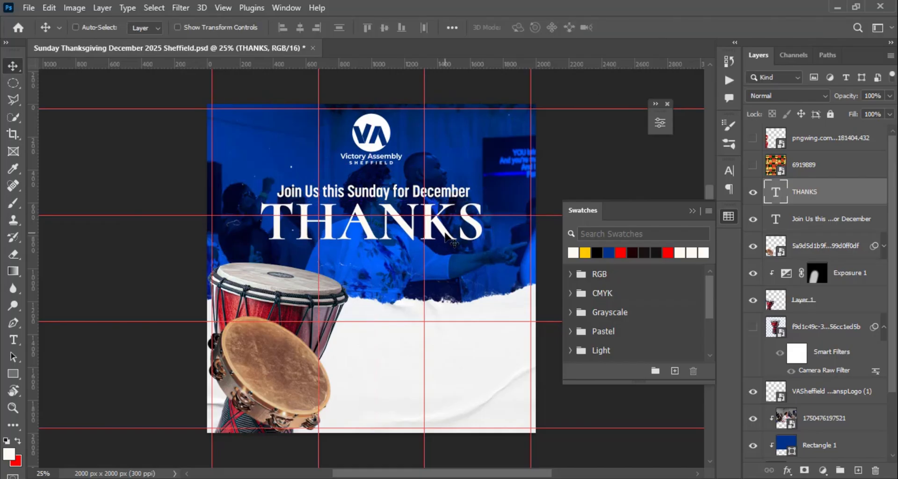
- Duplicate the "THANKS" text directly below the original and replace the copy's wording with "GIVING"
{"action": "left_click_drag", "start_coordinate": [444, 233], "coordinate": [447, 276]}
{"action": "double_click", "coordinate": [468, 265]}
{"action": "type", "text": "GIVING"}
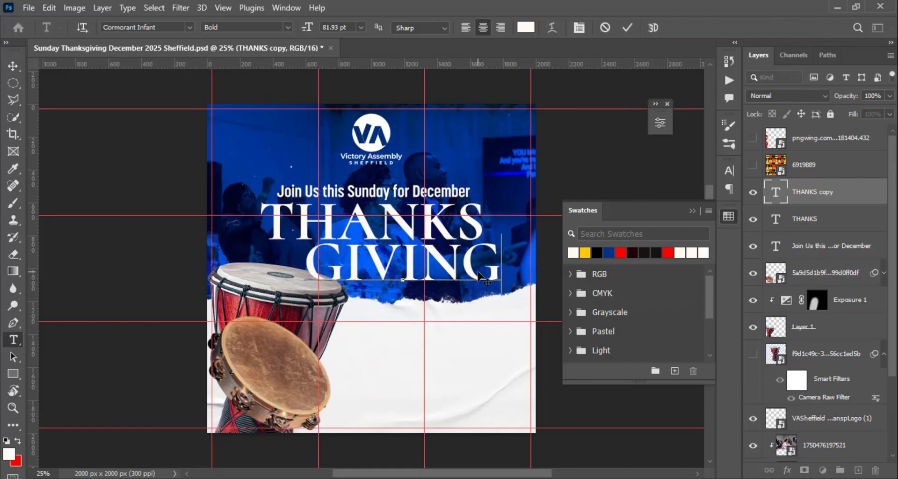
{"action": "left_click", "coordinate": [627, 28]}
- Select the drum and tambourine layers together and move them slightly lower, clear of the "GIVING" text
{"action": "left_click", "coordinate": [840, 302]}
{"action": "left_click", "coordinate": [812, 331]}
{"action": "left_click", "coordinate": [818, 276], "text": "ctrl"}
{"action": "left_click_drag", "start_coordinate": [312, 369], "coordinate": [293, 386]}
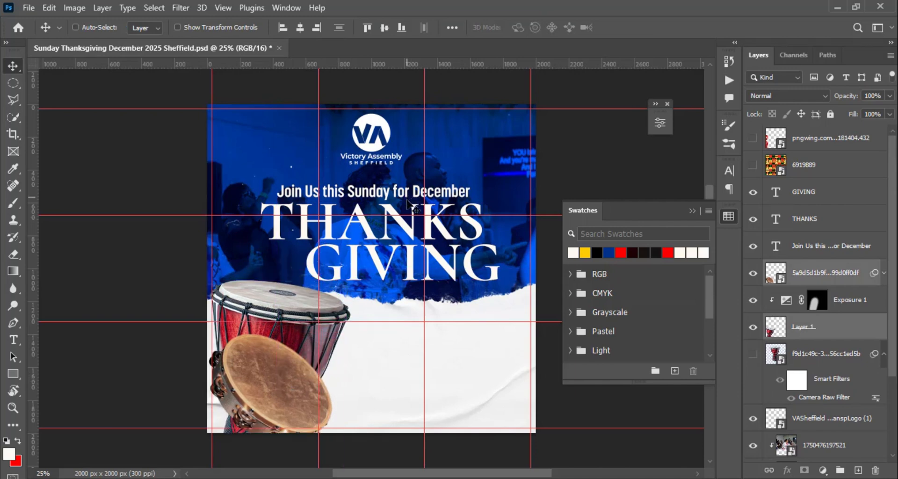
- Move "GIVING" under "THANKS" and align the headline lines and the church logo on a common horizontal centre
{"action": "left_click_drag", "start_coordinate": [469, 266], "coordinate": [440, 268]}
{"action": "left_click", "coordinate": [826, 220], "text": "ctrl"}
{"action": "left_click", "coordinate": [300, 29]}
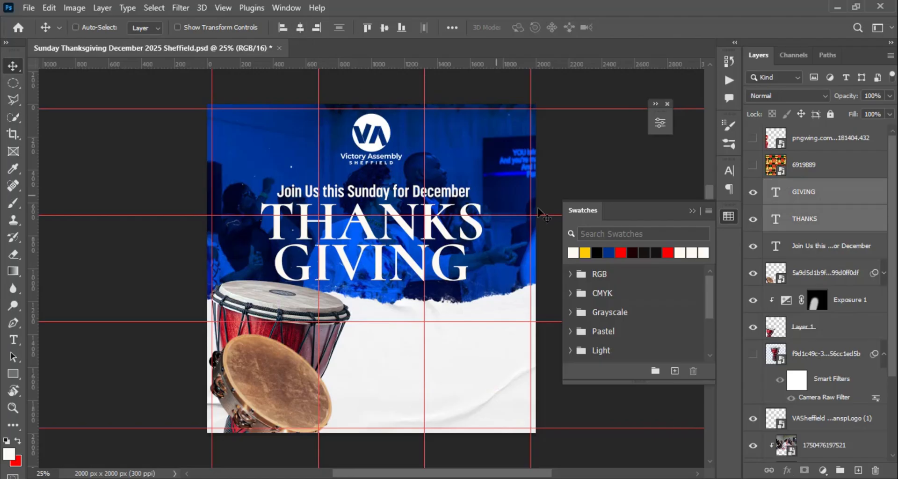
{"action": "left_click", "coordinate": [825, 246], "text": "ctrl"}
{"action": "left_click", "coordinate": [300, 30]}
{"action": "left_click", "coordinate": [829, 420], "text": "ctrl"}
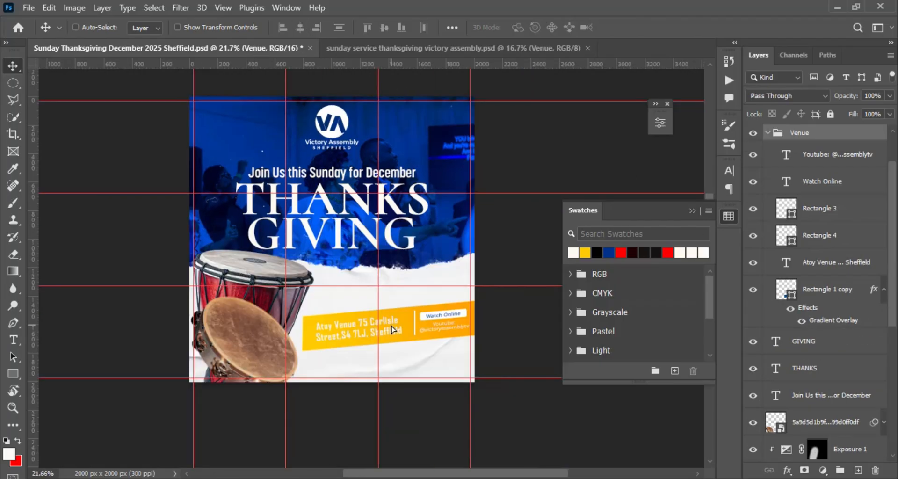
- Straighten and scale down the yellow Venue banner group, and position it on the white paper beside the tambourine
{"action": "left_click_drag", "start_coordinate": [468, 355], "coordinate": [419, 369]}
{"action": "left_click", "coordinate": [651, 27]}
{"action": "scroll", "coordinate": [452, 346], "scroll_direction": "up", "scroll_amount": 8}
{"action": "left_click", "coordinate": [754, 236]}
{"action": "left_click", "coordinate": [753, 236]}
{"action": "double_click", "coordinate": [786, 289]}
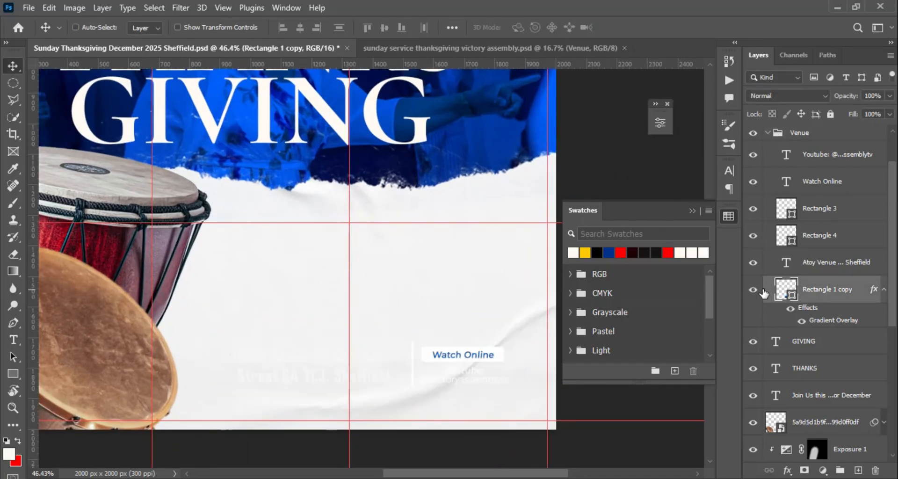
{"action": "left_click", "coordinate": [837, 237]}
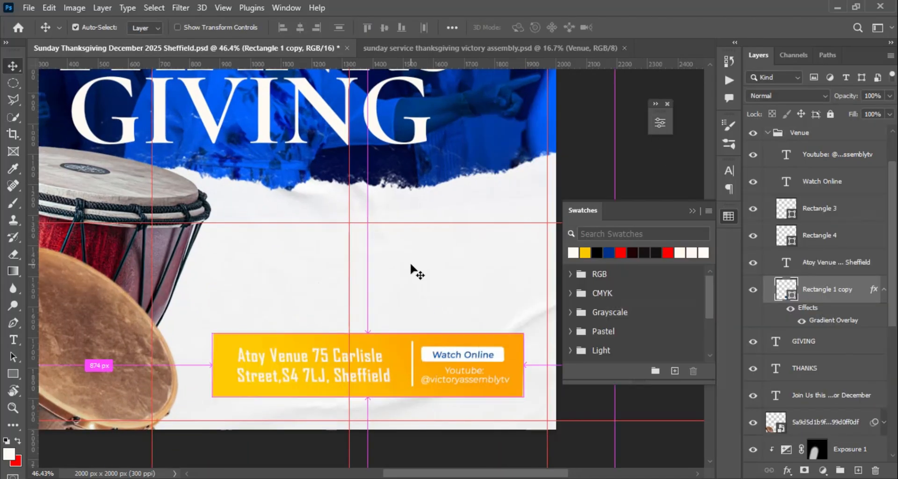
{"action": "scroll", "coordinate": [326, 255], "scroll_direction": "down", "scroll_amount": 4}
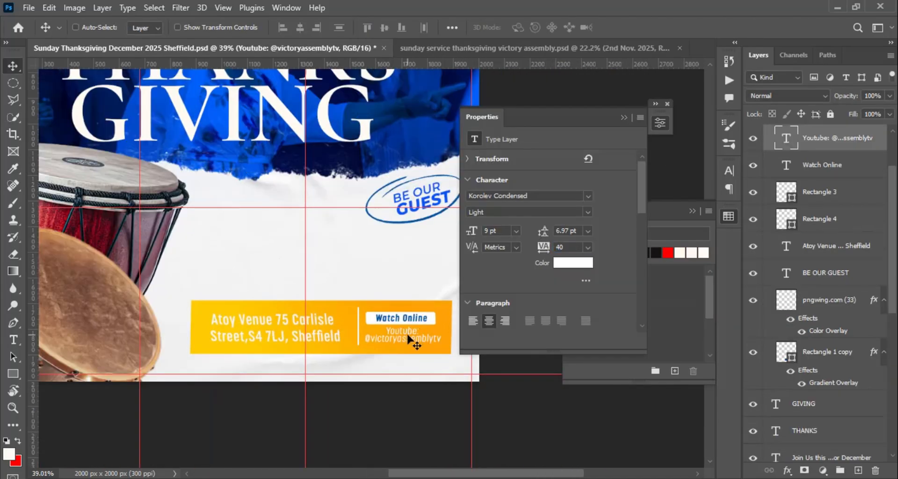
{"action": "left_click_drag", "start_coordinate": [410, 334], "coordinate": [410, 331]}
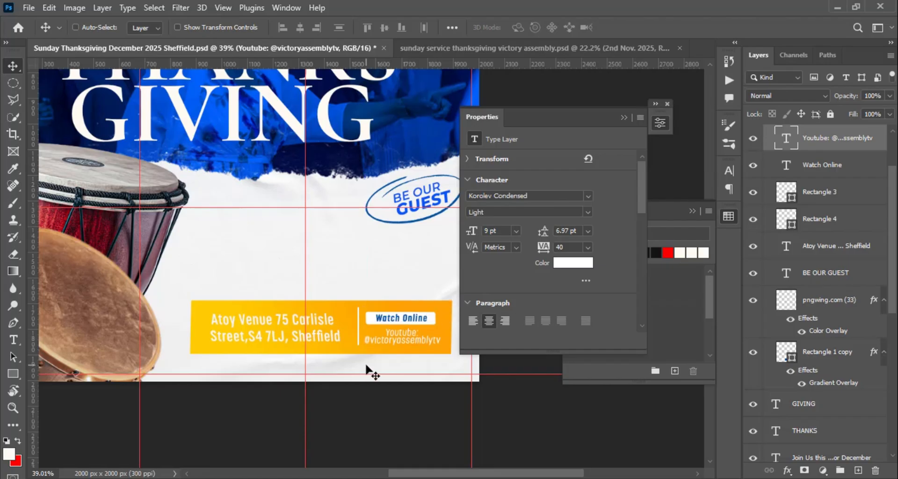
- Duplicate the venue address text above the banner, replace it with "7th December 2025" and apply the "BE OUR GUEST" badge's blue
{"action": "left_click_drag", "start_coordinate": [286, 324], "coordinate": [338, 261]}
{"action": "double_click", "coordinate": [338, 261]}
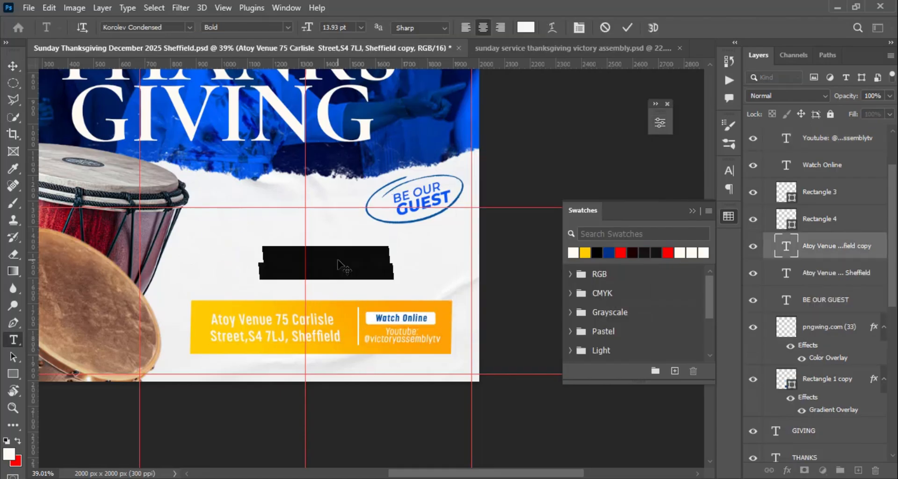
{"action": "left_click", "coordinate": [337, 264]}
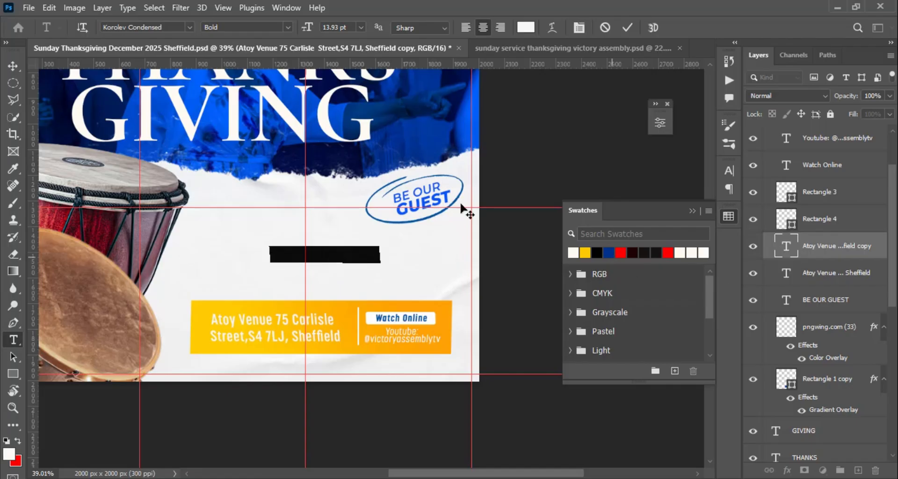
{"action": "left_click", "coordinate": [528, 25]}
{"action": "left_click", "coordinate": [429, 196]}
{"action": "left_click", "coordinate": [842, 212]}
- Put "2025" on its own line at 38 pt, adjust its leading and straighten the date text
{"action": "left_click_drag", "start_coordinate": [290, 256], "coordinate": [281, 256]}
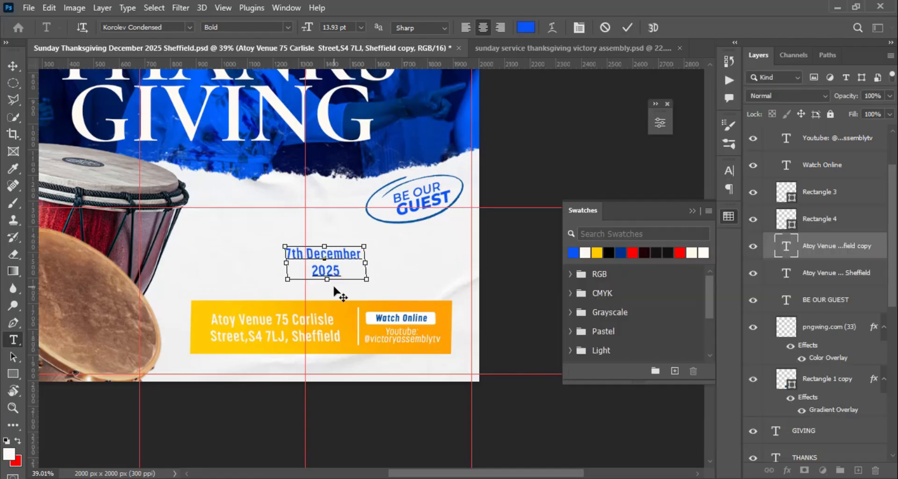
{"action": "left_click", "coordinate": [660, 123]}
{"action": "left_click_drag", "start_coordinate": [543, 233], "coordinate": [548, 233]}
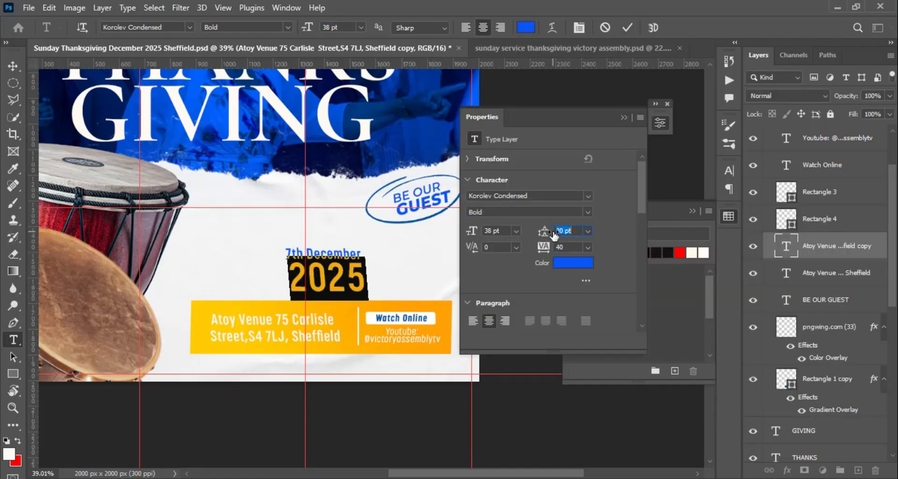
{"action": "left_click", "coordinate": [627, 29]}
{"action": "key", "text": "v"}
{"action": "left_click", "coordinate": [659, 122]}
{"action": "key", "text": "ctrl+t"}
{"action": "key", "text": "Return"}
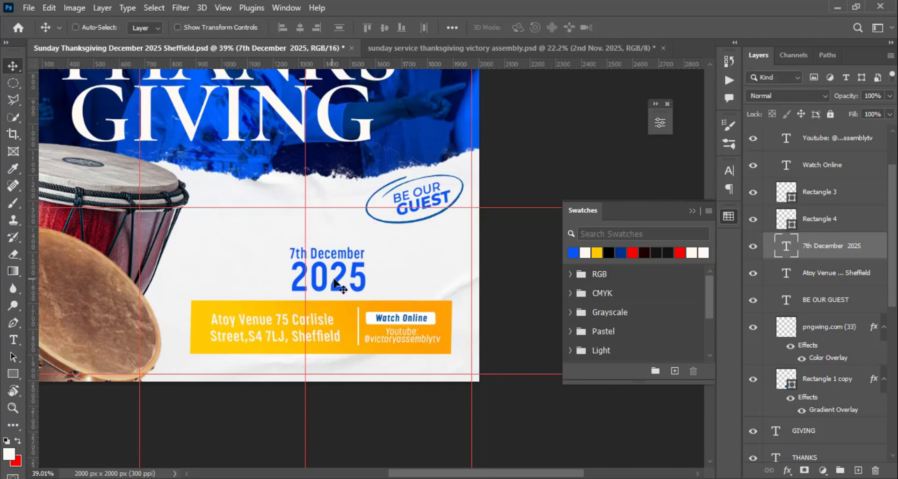
- Position the date text above the banner's address section and place a duplicate of it alongside
{"action": "left_click_drag", "start_coordinate": [336, 281], "coordinate": [273, 273]}
{"action": "double_click", "coordinate": [332, 269]}
{"action": "key", "text": "Escape"}
{"action": "left_click_drag", "start_coordinate": [332, 268], "coordinate": [406, 355]}
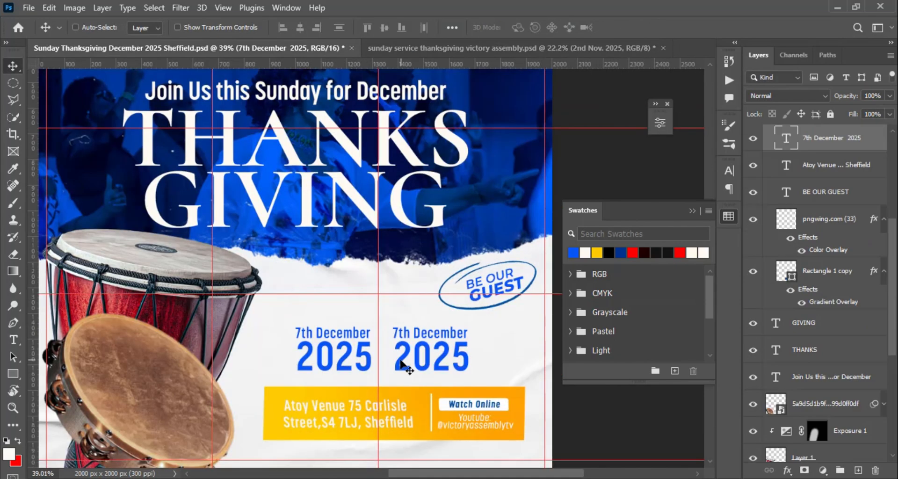
- Replace the duplicated date with "Time" above a larger "10AM", and position this text block beside the date
{"action": "double_click", "coordinate": [401, 360]}
{"action": "type", "text": "10AM"}
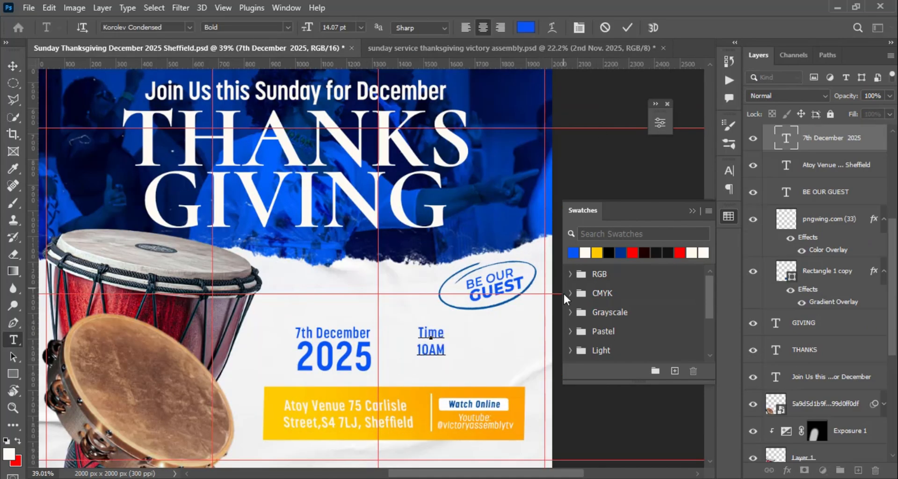
{"action": "left_click_drag", "start_coordinate": [324, 28], "coordinate": [326, 28]}
{"action": "left_click", "coordinate": [660, 123]}
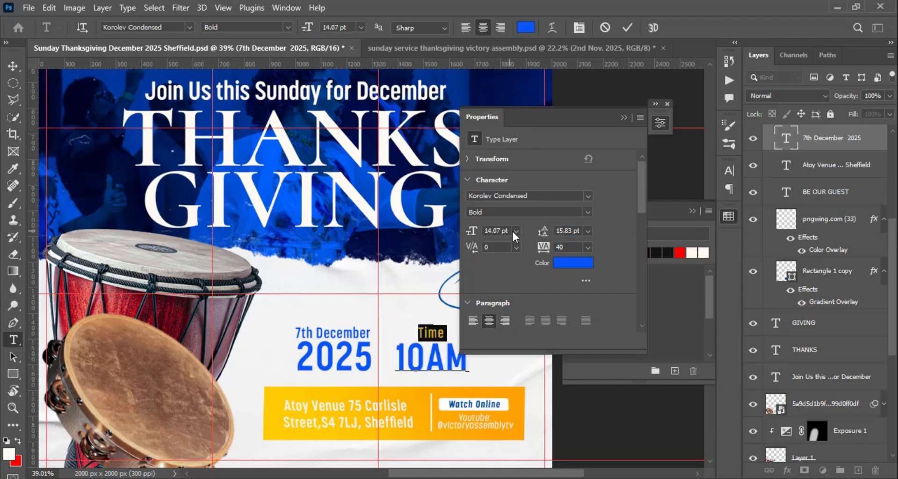
{"action": "left_click", "coordinate": [628, 29]}
{"action": "key", "text": "v"}
{"action": "left_click_drag", "start_coordinate": [443, 362], "coordinate": [405, 359]}
- Draw a blue rounded rectangle with 29 px corners above the venue banner, placed behind the date and time texts
{"action": "scroll", "coordinate": [415, 353], "scroll_direction": "down", "scroll_amount": 1}
{"action": "scroll", "coordinate": [418, 343], "scroll_direction": "up", "scroll_amount": 4}
{"action": "left_click_drag", "start_coordinate": [237, 324], "coordinate": [482, 405]}
{"action": "left_click", "coordinate": [625, 117]}
{"action": "key", "text": "ctrl+["}
{"action": "left_click", "coordinate": [574, 253]}
- Colour the date and time texts white, and scale and position them together inside the blue rectangle
{"action": "left_click", "coordinate": [818, 149]}
{"action": "scroll", "coordinate": [818, 152], "scroll_direction": "up", "scroll_amount": 3}
{"action": "left_click", "coordinate": [819, 219]}
{"action": "left_click", "coordinate": [819, 192], "text": "shift"}
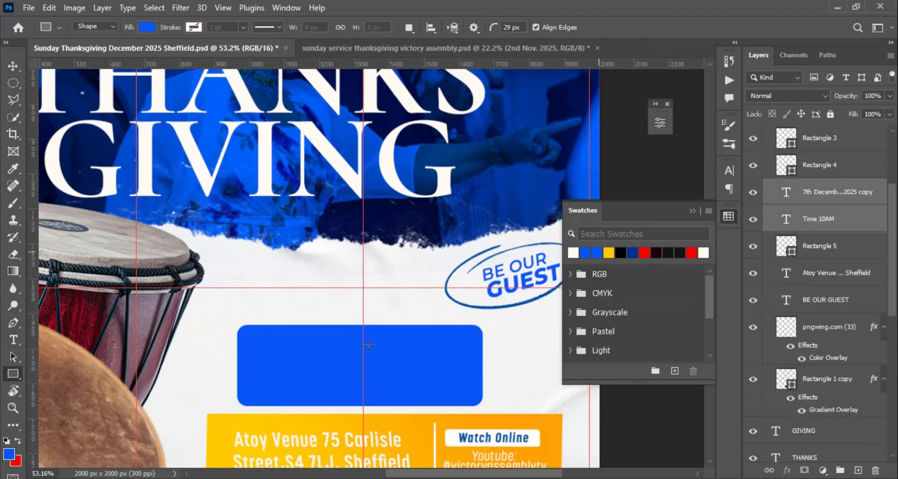
{"action": "left_click", "coordinate": [597, 253]}
{"action": "key", "text": "v"}
{"action": "scroll", "coordinate": [401, 341], "scroll_direction": "up", "scroll_amount": 2}
{"action": "key", "text": "ctrl+t"}
{"action": "left_click_drag", "start_coordinate": [473, 329], "coordinate": [467, 330]}
{"action": "left_click_drag", "start_coordinate": [422, 391], "coordinate": [422, 390]}
{"action": "key", "text": "Return"}
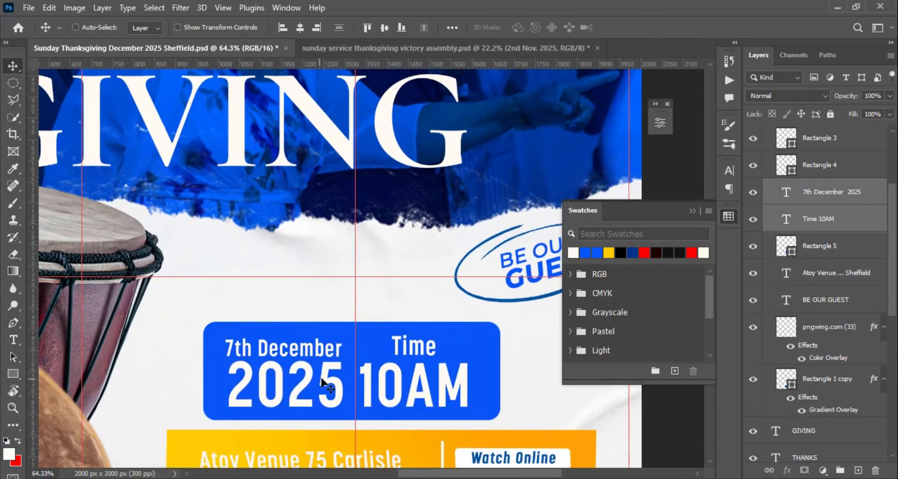
- Put "7th December 2025" on a single line at 18 pt and reposition it along with the time text
{"action": "left_click", "coordinate": [780, 200]}
{"action": "key", "text": "t"}
{"action": "left_click", "coordinate": [235, 392]}
{"action": "key", "text": "BackSpace"}
{"action": "key", "text": "ctrl+a"}
{"action": "left_click", "coordinate": [361, 27]}
{"action": "left_click", "coordinate": [336, 125]}
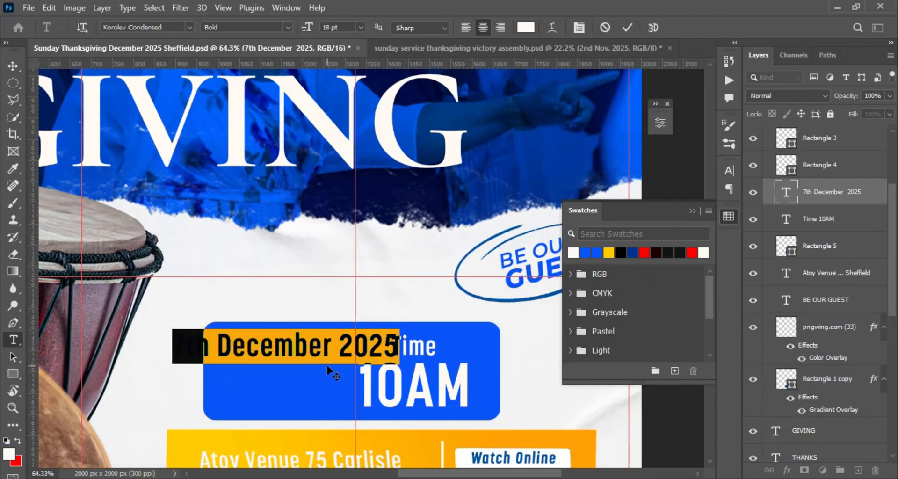
{"action": "left_click", "coordinate": [628, 27]}
{"action": "key", "text": "v"}
{"action": "left_click_drag", "start_coordinate": [386, 347], "coordinate": [386, 403]}
- Put "Time" and "10AM" on a single line at the same size as the date
{"action": "key", "text": "t"}
{"action": "left_click", "coordinate": [363, 392]}
{"action": "key", "text": "BackSpace"}
{"action": "key", "text": "BackSpace"}
{"action": "key", "text": "ctrl+a"}
{"action": "left_click", "coordinate": [361, 27]}
{"action": "left_click", "coordinate": [349, 125]}
{"action": "left_click", "coordinate": [627, 27]}
{"action": "key", "text": "v"}
- Add a colon to make the text "Time: 10AM", and adjust the spacing between the date and time lines
{"action": "key", "text": "t"}
{"action": "left_click", "coordinate": [339, 395]}
{"action": "type", "text": "e:"}
{"action": "left_click", "coordinate": [627, 27]}
{"action": "key", "text": "v"}
{"action": "left_click_drag", "start_coordinate": [380, 345], "coordinate": [380, 351]}
- Narrow the blue rounded rectangle from both sides around the date and time texts, and align the two text lines with it
{"action": "left_click", "coordinate": [448, 397], "text": "ctrl"}
{"action": "key", "text": "ctrl+t"}
{"action": "left_click_drag", "start_coordinate": [500, 371], "coordinate": [471, 371]}
{"action": "left_click_drag", "start_coordinate": [203, 371], "coordinate": [227, 371]}
{"action": "key", "text": "Return"}
{"action": "key", "text": "ctrl+t"}
{"action": "key", "text": "Return"}
{"action": "left_click", "coordinate": [809, 194], "text": "shift"}
{"action": "left_click", "coordinate": [277, 27]}
{"action": "left_click", "coordinate": [809, 219]}
- Draw a white dotted divider about 320 px long between the date and time, and fine-tune the spacing around it
{"action": "left_click", "coordinate": [13, 323]}
{"action": "left_click", "coordinate": [281, 372]}
{"action": "left_click", "coordinate": [416, 372]}
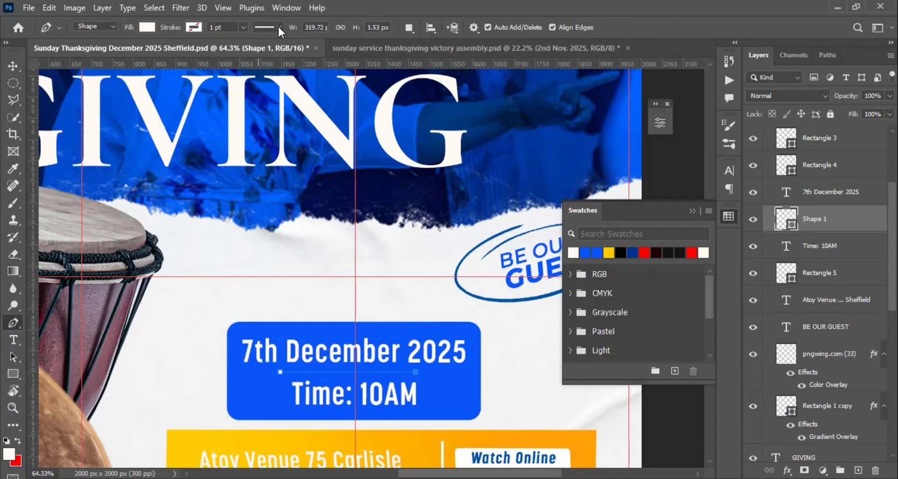
{"action": "left_click", "coordinate": [279, 28]}
{"action": "left_click", "coordinate": [191, 28]}
{"action": "left_click", "coordinate": [146, 27]}
{"action": "key", "text": "v"}
{"action": "left_click_drag", "start_coordinate": [398, 374], "coordinate": [396, 357]}
{"action": "left_click_drag", "start_coordinate": [391, 389], "coordinate": [391, 392]}
- Select the rectangle, divider, date and time together, and position them as one block above the yellow venue banner
{"action": "scroll", "coordinate": [411, 360], "scroll_direction": "down", "scroll_amount": 10}
{"action": "scroll", "coordinate": [414, 359], "scroll_direction": "up", "scroll_amount": 3}
{"action": "left_click", "coordinate": [835, 274]}
{"action": "left_click", "coordinate": [831, 194], "text": "shift"}
{"action": "left_click_drag", "start_coordinate": [388, 354], "coordinate": [388, 348]}
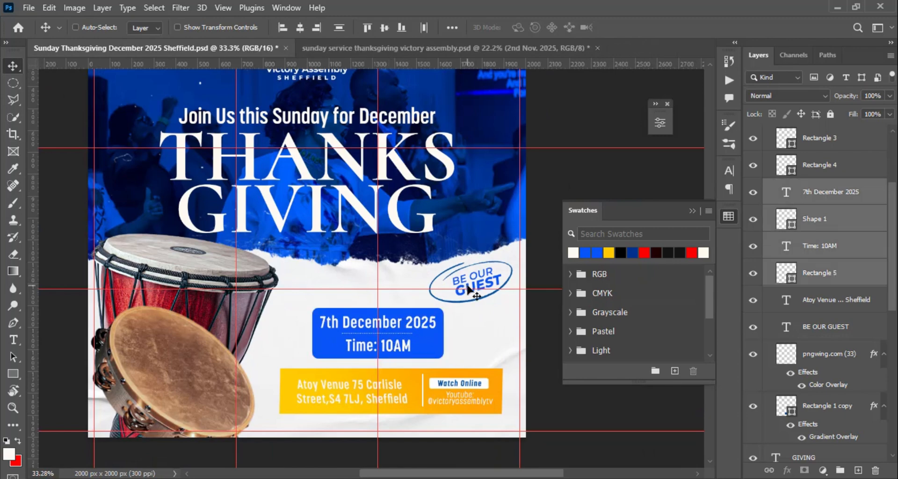
{"action": "scroll", "coordinate": [469, 290], "scroll_direction": "down", "scroll_amount": 5}
{"action": "scroll", "coordinate": [396, 216], "scroll_direction": "up", "scroll_amount": 3}
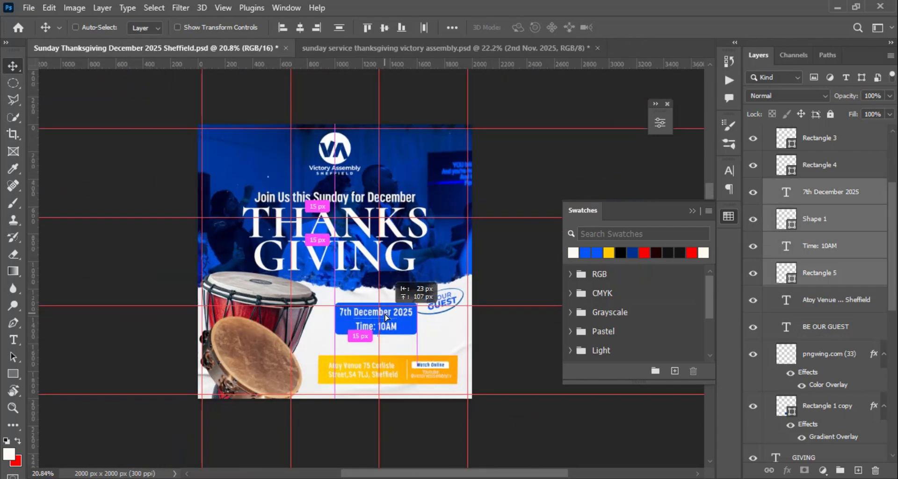
{"action": "scroll", "coordinate": [443, 305], "scroll_direction": "down", "scroll_amount": 2}
{"action": "scroll", "coordinate": [826, 196], "scroll_direction": "up", "scroll_amount": 3}
- Draw a full-width rectangle strip across the bottom of the flyer and clip the colourful pattern image 6919889 to it
{"action": "left_click", "coordinate": [806, 167]}
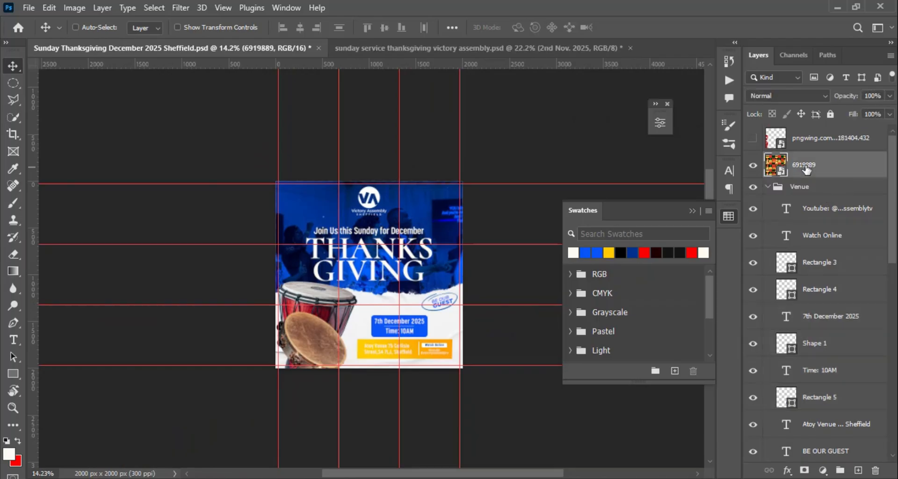
{"action": "left_click", "coordinate": [753, 165]}
{"action": "left_click", "coordinate": [13, 374]}
{"action": "left_click_drag", "start_coordinate": [270, 347], "coordinate": [467, 378]}
{"action": "left_click", "coordinate": [626, 116]}
{"action": "mouse_move", "coordinate": [812, 192]}
{"action": "left_mouse_down"}
{"action": "mouse_move", "coordinate": [812, 152]}
{"action": "mouse_move", "coordinate": [837, 307]}
{"action": "mouse_move", "coordinate": [820, 376]}
{"action": "left_mouse_up"}
{"action": "left_click", "coordinate": [810, 177], "text": "alt"}
- Collapse the Venue group and move the patterned strip down to the bottom edge of the flyer
{"action": "left_click", "coordinate": [13, 66]}
{"action": "scroll", "coordinate": [412, 353], "scroll_direction": "up", "scroll_amount": 6}
{"action": "left_click", "coordinate": [831, 191], "text": "shift"}
{"action": "left_click", "coordinate": [767, 214]}
{"action": "key", "text": "ctrl+z"}
{"action": "left_click_drag", "start_coordinate": [333, 352], "coordinate": [334, 379]}
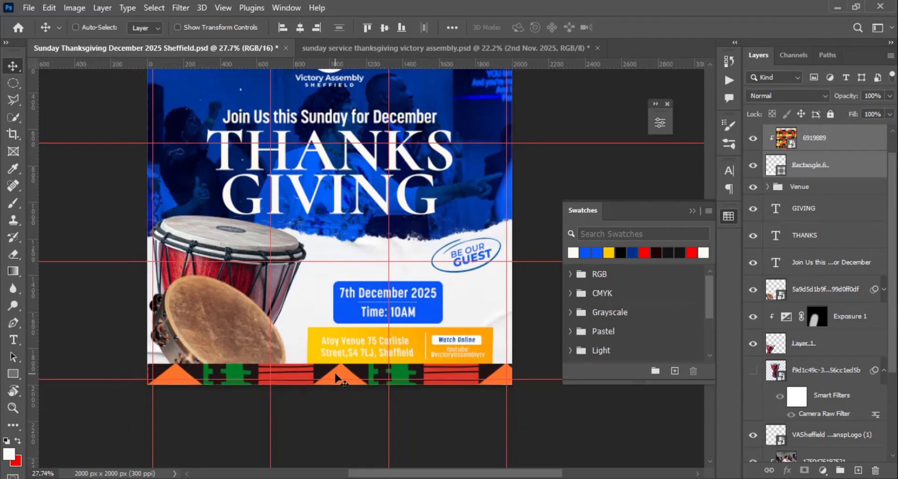
- Hide the patterned strip, and show and select the red ribbon image layer
{"action": "scroll", "coordinate": [334, 380], "scroll_direction": "down", "scroll_amount": 3}
{"action": "scroll", "coordinate": [439, 336], "scroll_direction": "up", "scroll_amount": 1}
{"action": "scroll", "coordinate": [752, 139], "scroll_direction": "up", "scroll_amount": 1}
{"action": "left_click", "coordinate": [753, 138]}
{"action": "left_click", "coordinate": [821, 139]}
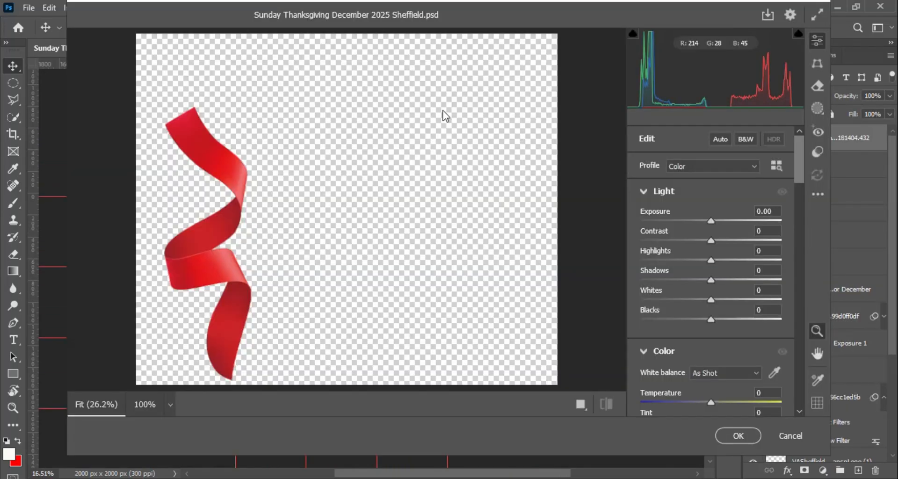
{"action": "left_click_drag", "start_coordinate": [710, 403], "coordinate": [621, 413]}
{"action": "left_click", "coordinate": [789, 435]}
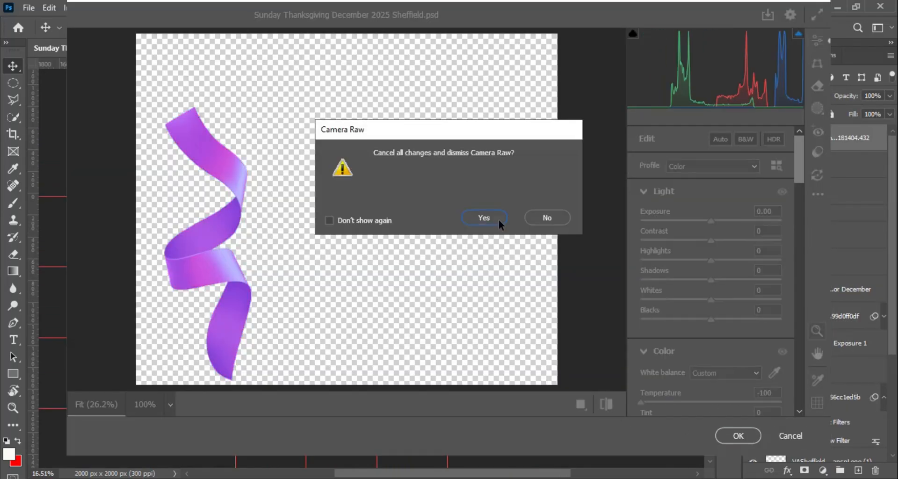
{"action": "left_click", "coordinate": [498, 219]}
- Apply a Gaussian Blur smart filter to the red ribbon
{"action": "left_click", "coordinate": [180, 8]}
{"action": "mouse_move", "coordinate": [276, 186]}
{"action": "left_click", "coordinate": [373, 225]}
{"action": "left_click_drag", "start_coordinate": [661, 257], "coordinate": [640, 260]}
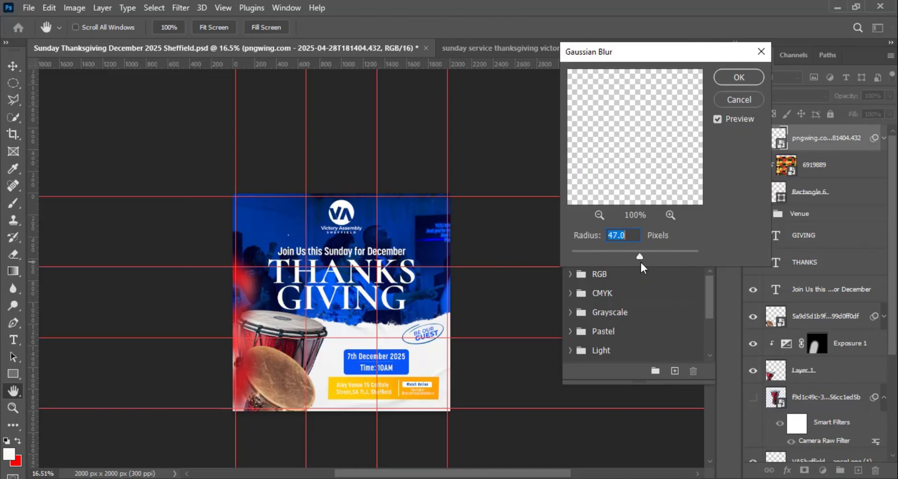
{"action": "left_click", "coordinate": [739, 78]}
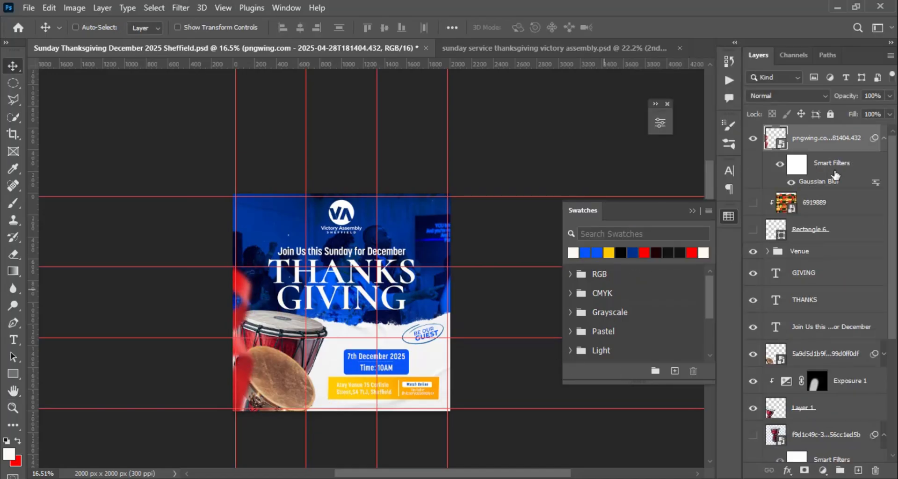
- Clip a blue solid colour fill in Color blend mode to the ribbon, and stamp all visible layers to a new layer
{"action": "left_click", "coordinate": [823, 471]}
{"action": "left_click", "coordinate": [807, 238]}
{"action": "left_click", "coordinate": [586, 253]}
{"action": "left_click", "coordinate": [841, 206]}
{"action": "key", "text": "ctrl+alt+g"}
{"action": "left_click", "coordinate": [787, 96]}
{"action": "left_click", "coordinate": [773, 404]}
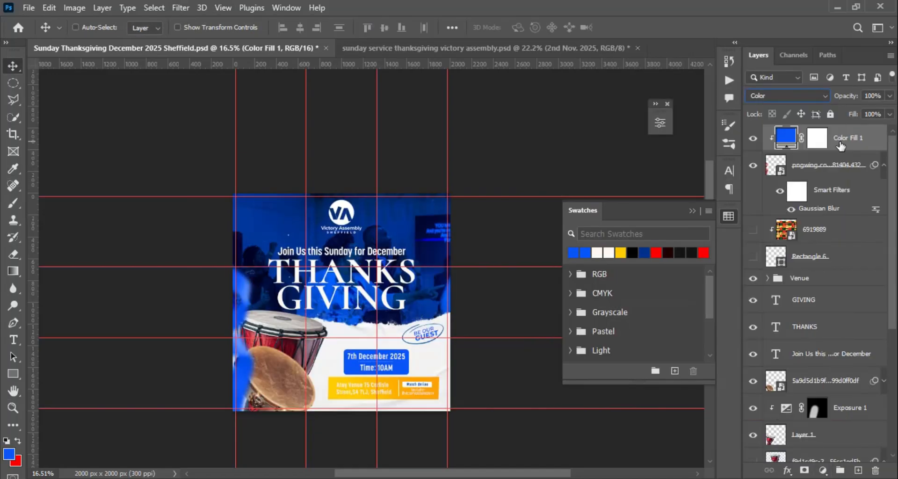
{"action": "key", "text": "ctrl+shift+alt+e"}
{"action": "scroll", "coordinate": [761, 146], "scroll_direction": "down", "scroll_amount": 4}
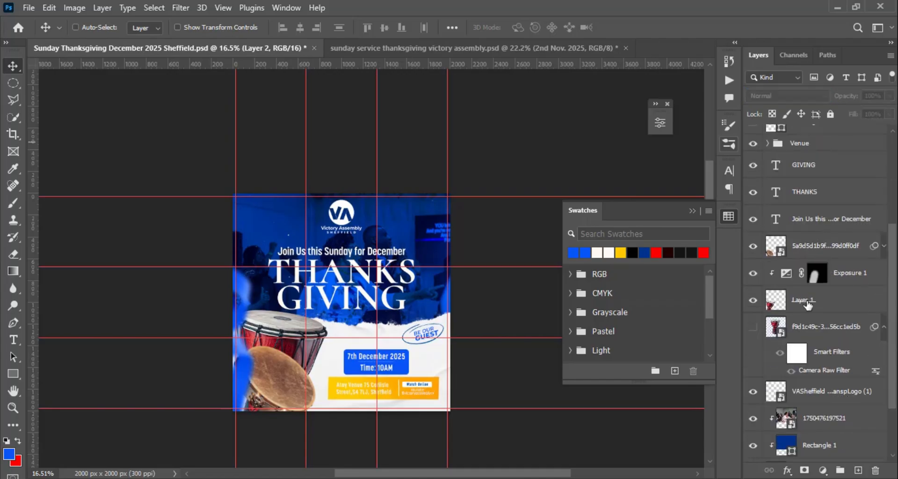
- Add a clipped Black & White adjustment to the drum layer and copy it onto the tambourine layer
{"action": "left_click", "coordinate": [805, 300]}
{"action": "left_click", "coordinate": [823, 470]}
{"action": "left_click", "coordinate": [811, 355]}
{"action": "left_click", "coordinate": [624, 118]}
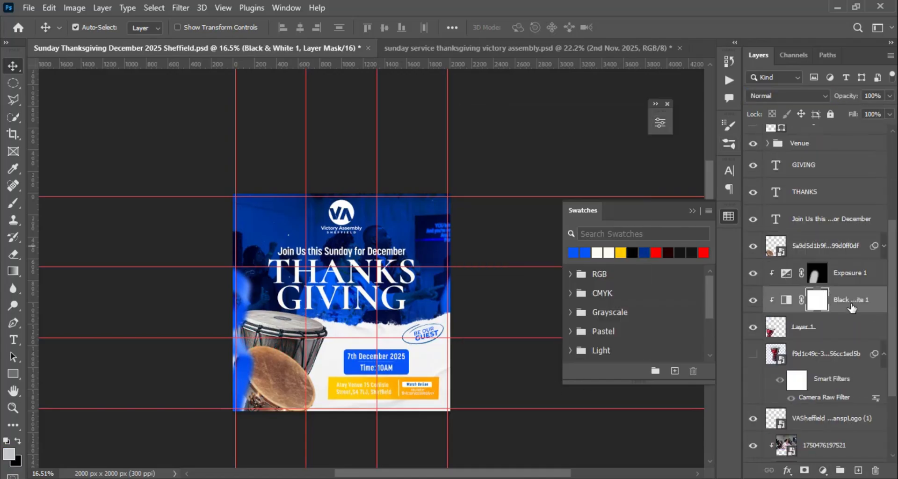
{"action": "left_click_drag", "start_coordinate": [849, 304], "coordinate": [836, 258]}
{"action": "scroll", "coordinate": [752, 187], "scroll_direction": "up", "scroll_amount": 4}
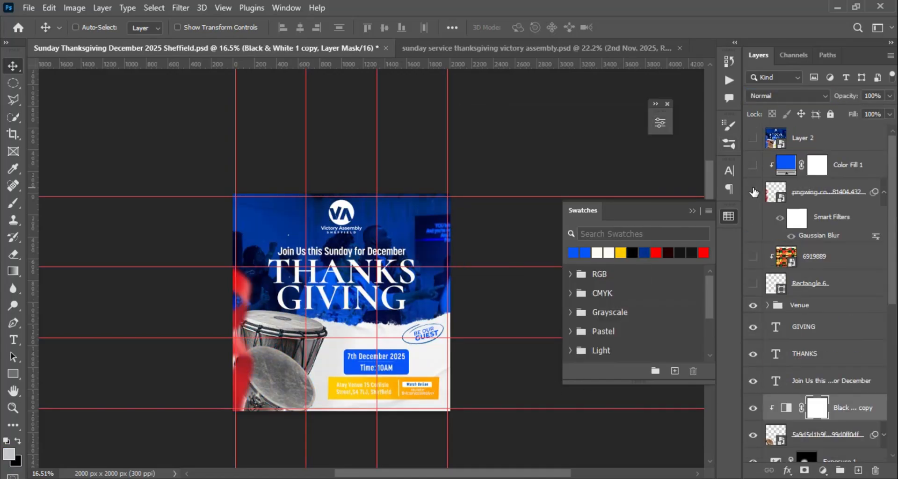
- Hide the blurred ribbon and its colour fill, and stamp the visible flyer to a new layer placed under Layer 2
{"action": "left_click", "coordinate": [848, 172]}
{"action": "key", "text": "ctrl+alt+shift+w"}
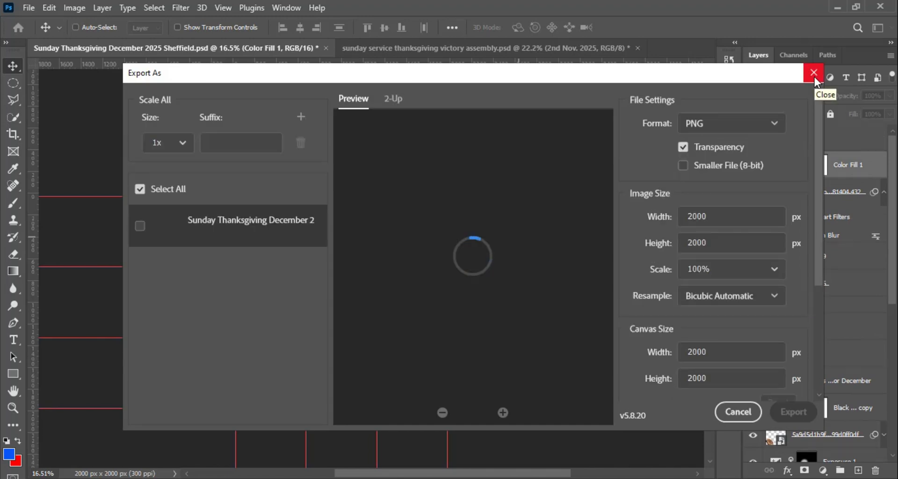
{"action": "left_click", "coordinate": [813, 73]}
{"action": "left_click", "coordinate": [820, 307]}
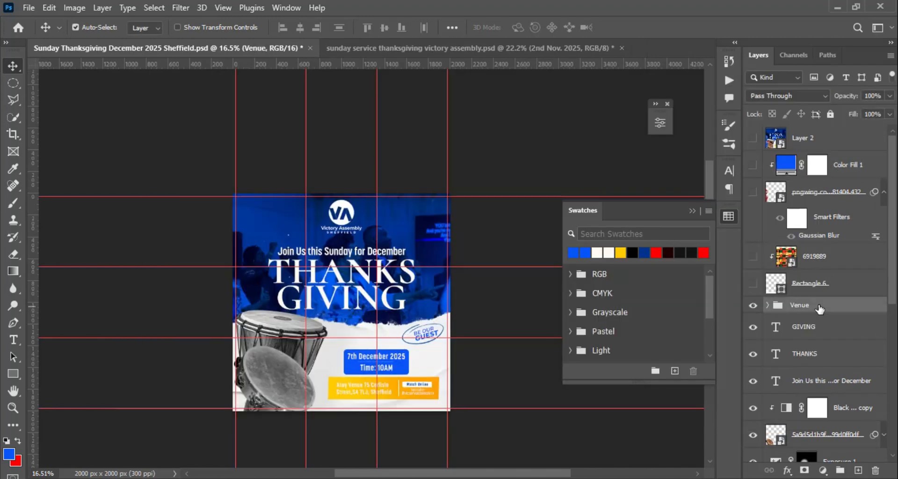
{"action": "key", "text": "ctrl+alt+shift+e"}
{"action": "left_click_drag", "start_coordinate": [820, 307], "coordinate": [818, 155]}
- Convert the stamped flyer layer to a smart object and apply a Camera Raw vignette of -21
{"action": "right_click", "coordinate": [820, 160]}
{"action": "left_click", "coordinate": [720, 199]}
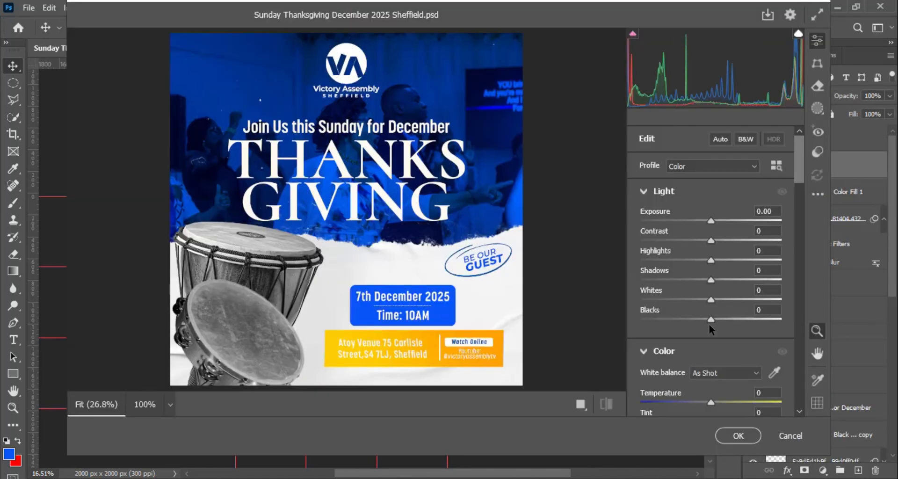
{"action": "scroll", "coordinate": [709, 324], "scroll_direction": "down", "scroll_amount": 5}
{"action": "left_click_drag", "start_coordinate": [711, 339], "coordinate": [697, 341]}
{"action": "scroll", "coordinate": [715, 337], "scroll_direction": "down", "scroll_amount": 3}
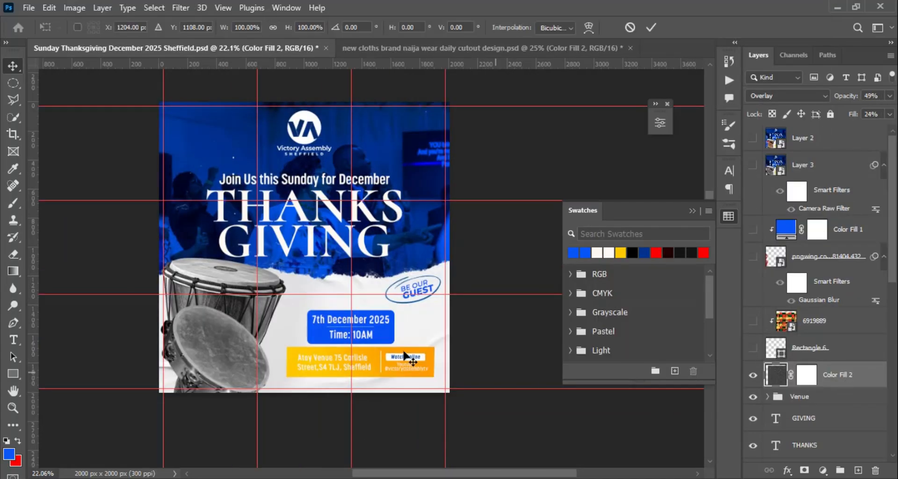
- Scale the Overlay texture fill to 103.71% to cover the flyer, and set its opacity to 56% and fill to 46%
{"action": "key", "text": "ctrl+t"}
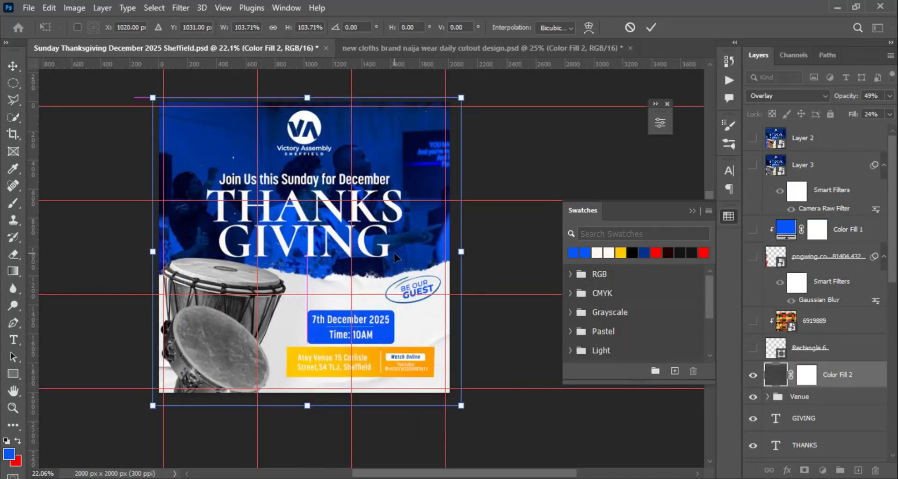
{"action": "key", "text": "Return"}
{"action": "left_click_drag", "start_coordinate": [854, 116], "coordinate": [857, 116]}
{"action": "scroll", "coordinate": [331, 268], "scroll_direction": "up", "scroll_amount": 10}
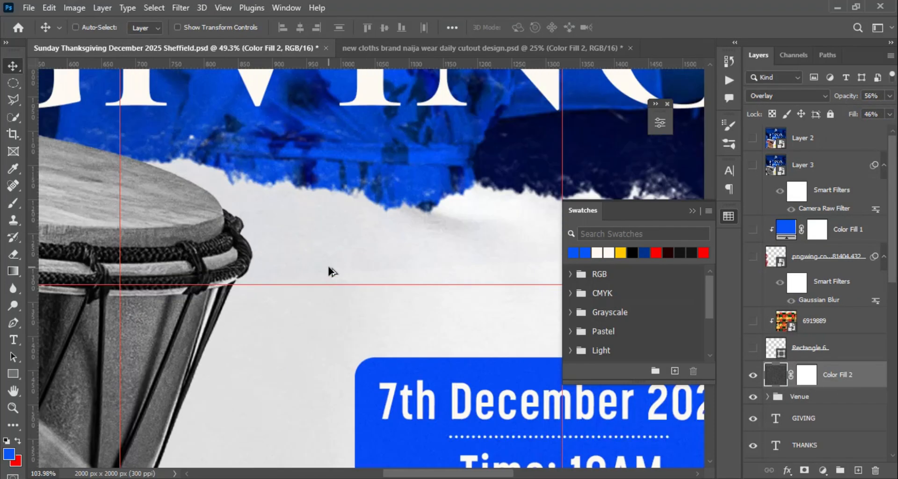
{"action": "scroll", "coordinate": [331, 268], "scroll_direction": "down", "scroll_amount": 10}
- Stamp the visible layers to a new layer and slightly raise its exposure and whites with the Camera Raw Filter
{"action": "key", "text": "ctrl+shift+alt+e"}
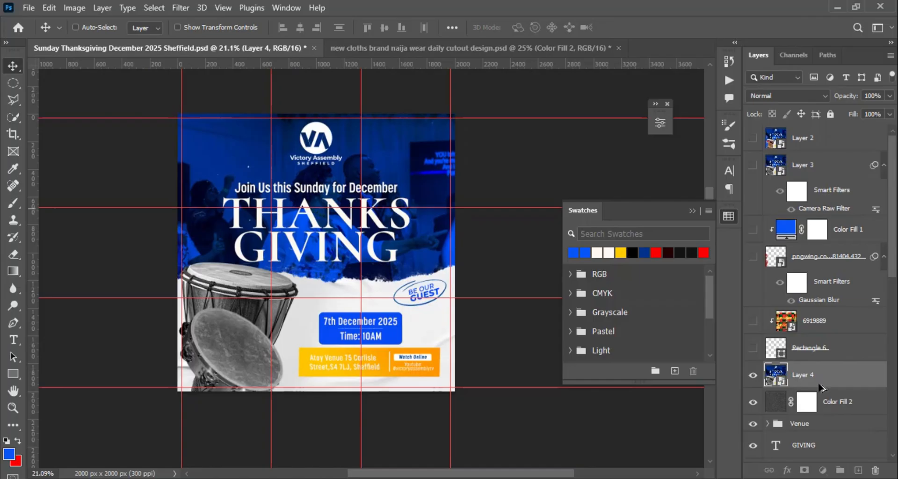
{"action": "key", "text": "shift+ctrl+a"}
{"action": "left_click_drag", "start_coordinate": [711, 220], "coordinate": [714, 221]}
{"action": "left_click_drag", "start_coordinate": [711, 300], "coordinate": [714, 300]}
{"action": "left_click", "coordinate": [738, 435]}
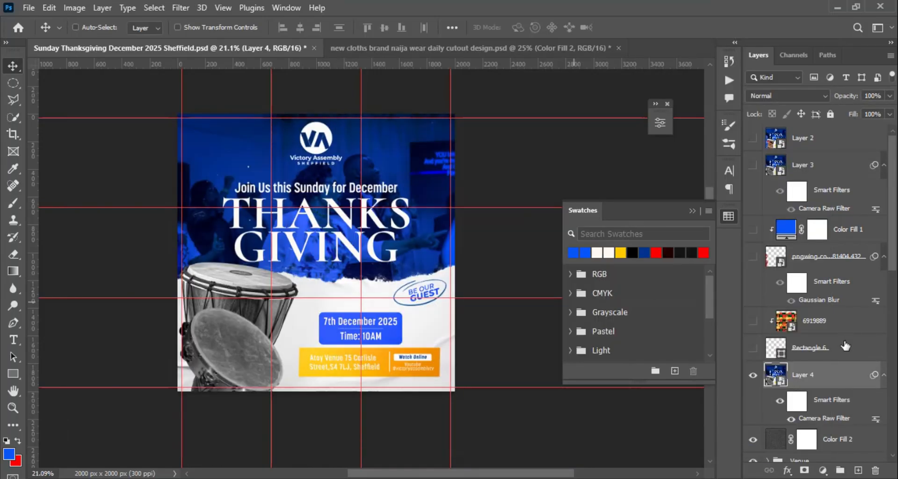
- Hide Layer 4 and the texture fill, duplicate the "GIVING" text, and change the copy to a smaller "SERVICE"
{"action": "left_click_drag", "start_coordinate": [753, 375], "coordinate": [753, 439]}
{"action": "left_click", "coordinate": [352, 247], "text": "ctrl"}
{"action": "left_click_drag", "start_coordinate": [351, 247], "coordinate": [384, 281]}
{"action": "double_click", "coordinate": [384, 280]}
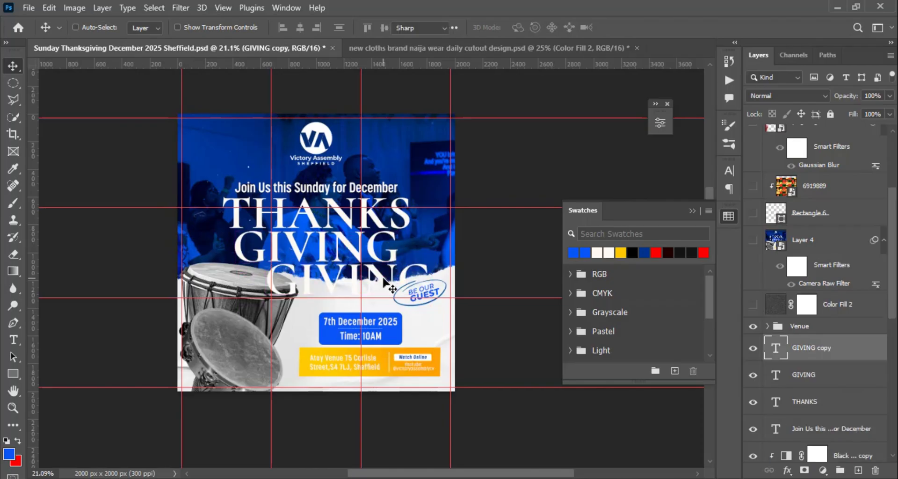
{"action": "key", "text": "ctrl+a"}
{"action": "type", "text": "Ser"}
{"action": "key", "text": "ctrl+a"}
{"action": "left_click_drag", "start_coordinate": [310, 29], "coordinate": [241, 31]}
{"action": "key", "text": "ctrl+Return"}
{"action": "key", "text": "v"}
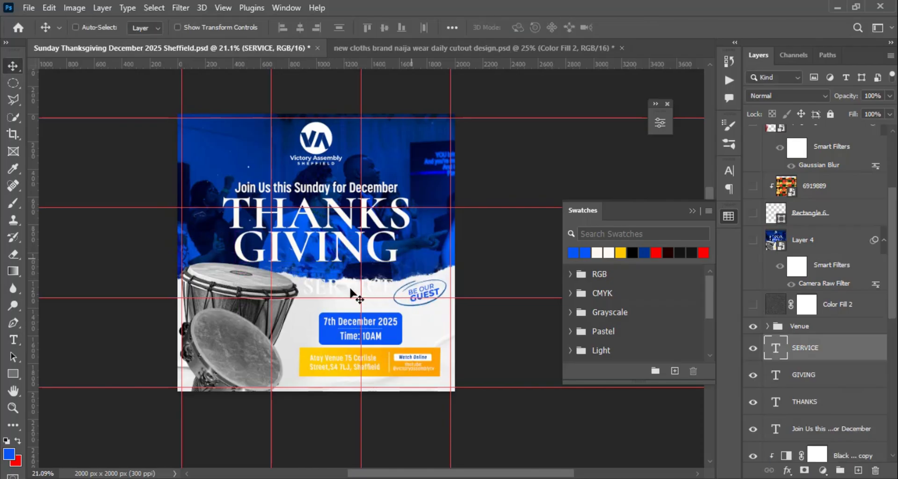
- Place "SERVICE" under the end of "GIVING", and nudge all four headline text lines upward together
{"action": "scroll", "coordinate": [363, 275], "scroll_direction": "up", "scroll_amount": 5}
{"action": "left_click_drag", "start_coordinate": [362, 275], "coordinate": [376, 261]}
{"action": "key", "text": "ctrl+t"}
{"action": "left_click", "coordinate": [812, 429], "text": "shift"}
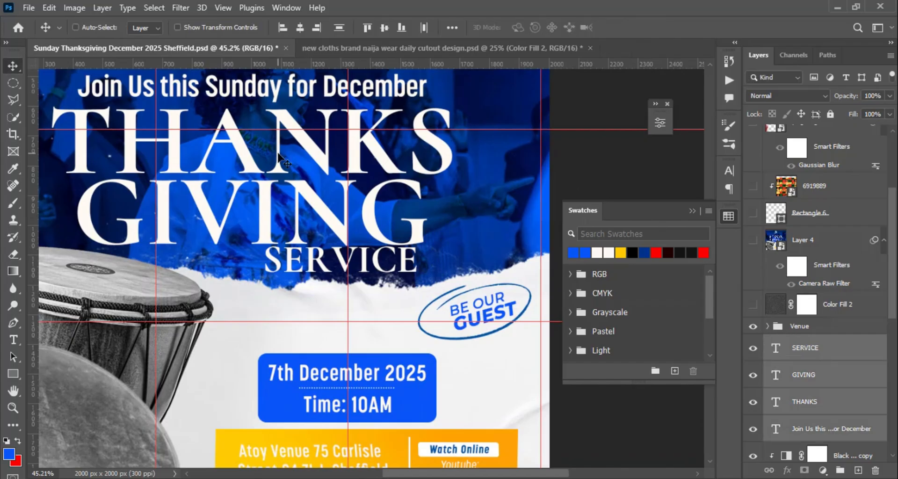
{"action": "key", "text": "shift+Up"}
{"action": "key", "text": "shift+Up"}
- Enlarge the "GIVING" text to 112.86% so it spans the width of "THANKS", and adjust its position slightly
{"action": "scroll", "coordinate": [410, 205], "scroll_direction": "down", "scroll_amount": 4}
{"action": "scroll", "coordinate": [346, 175], "scroll_direction": "up", "scroll_amount": 4}
{"action": "left_click", "coordinate": [812, 377]}
{"action": "key", "text": "ctrl+t"}
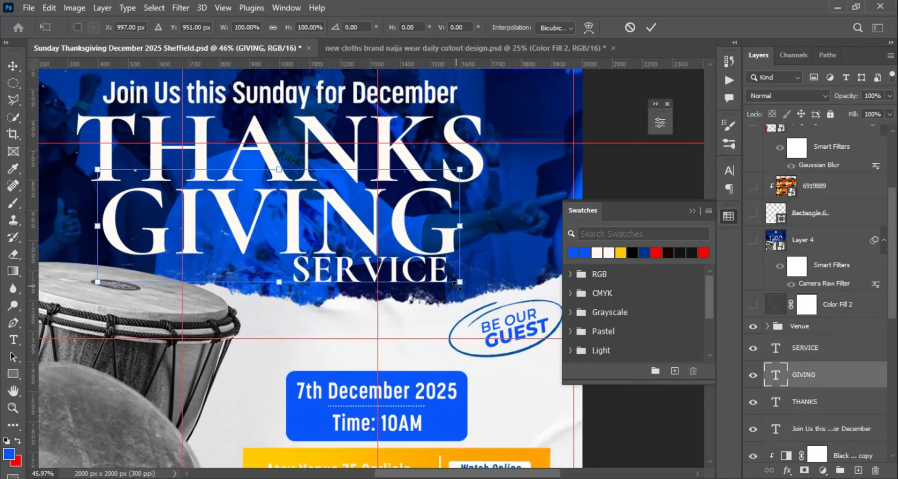
{"action": "left_click_drag", "start_coordinate": [445, 277], "coordinate": [484, 295]}
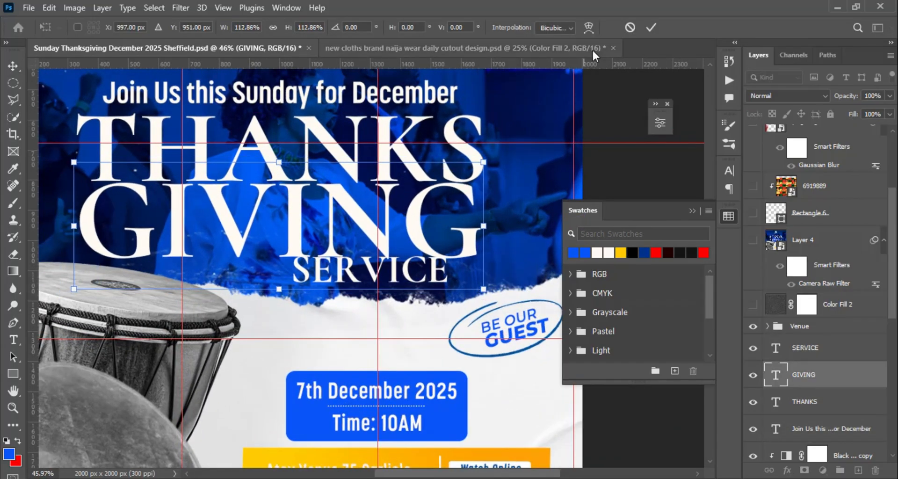
{"action": "left_click", "coordinate": [651, 28]}
{"action": "left_click_drag", "start_coordinate": [416, 226], "coordinate": [411, 227]}
{"action": "scroll", "coordinate": [409, 229], "scroll_direction": "down", "scroll_amount": 4}
{"action": "scroll", "coordinate": [410, 229], "scroll_direction": "up", "scroll_amount": 3}
- Scale the four headline text lines down slightly together and move them up a little above the torn paper edge
{"action": "left_click", "coordinate": [408, 265], "text": "ctrl"}
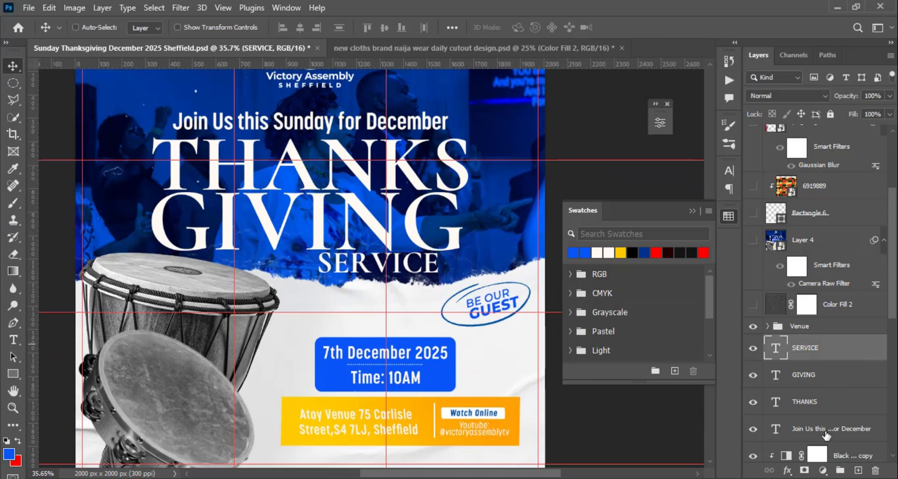
{"action": "left_click", "coordinate": [827, 434], "text": "shift"}
{"action": "key", "text": "ctrl+t"}
{"action": "left_click_drag", "start_coordinate": [470, 276], "coordinate": [463, 272]}
{"action": "left_click_drag", "start_coordinate": [408, 223], "coordinate": [409, 217]}
{"action": "left_click", "coordinate": [651, 28]}
- Widen the letter spacing of "SERVICE" so its end lines up with the end of "GIVING"
{"action": "left_click", "coordinate": [791, 348]}
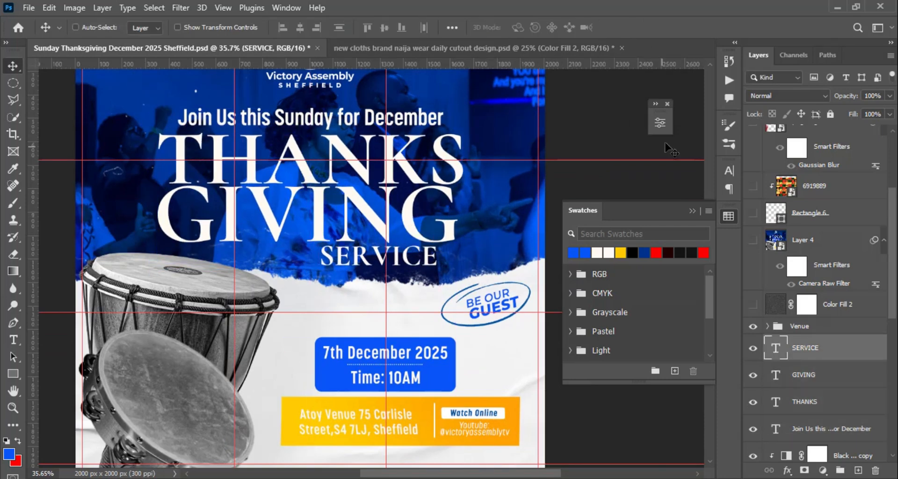
{"action": "left_click", "coordinate": [661, 123]}
{"action": "left_click_drag", "start_coordinate": [547, 247], "coordinate": [555, 247]}
{"action": "left_click", "coordinate": [660, 123]}
- Show the Color Fill 2 texture again and stamp all visible layers to a new layer above it
{"action": "left_click", "coordinate": [807, 328]}
{"action": "left_click", "coordinate": [753, 305]}
{"action": "left_click", "coordinate": [845, 309]}
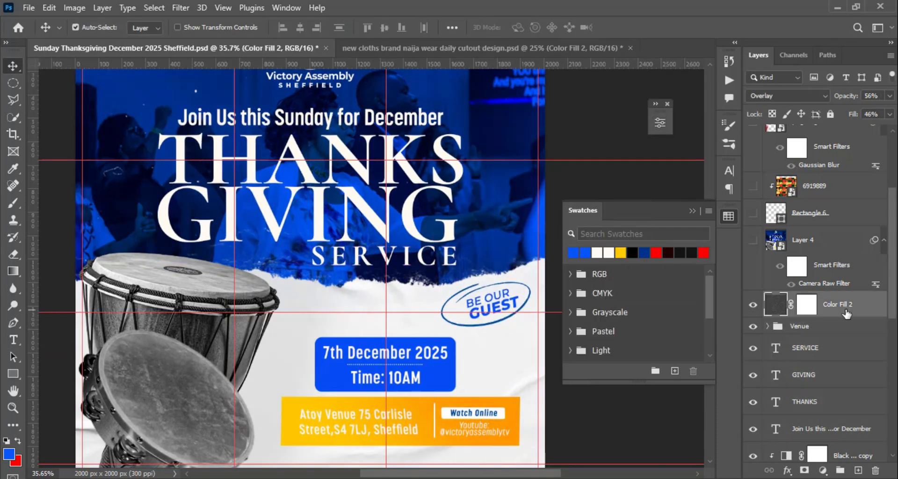
{"action": "key", "text": "ctrl+alt+shift+e"}
- Convert the new stamped layer to a smart object and copy Layer 4's Camera Raw Filter onto it
{"action": "left_click", "coordinate": [828, 241]}
{"action": "right_click", "coordinate": [820, 310]}
{"action": "left_click", "coordinate": [753, 202]}
{"action": "left_click_drag", "start_coordinate": [874, 241], "coordinate": [823, 315]}
{"action": "scroll", "coordinate": [332, 206], "scroll_direction": "down", "scroll_amount": 4}
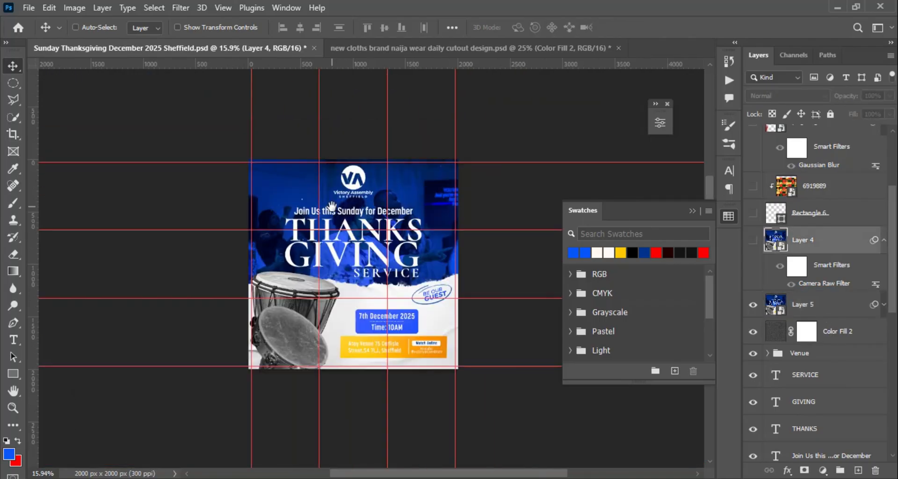